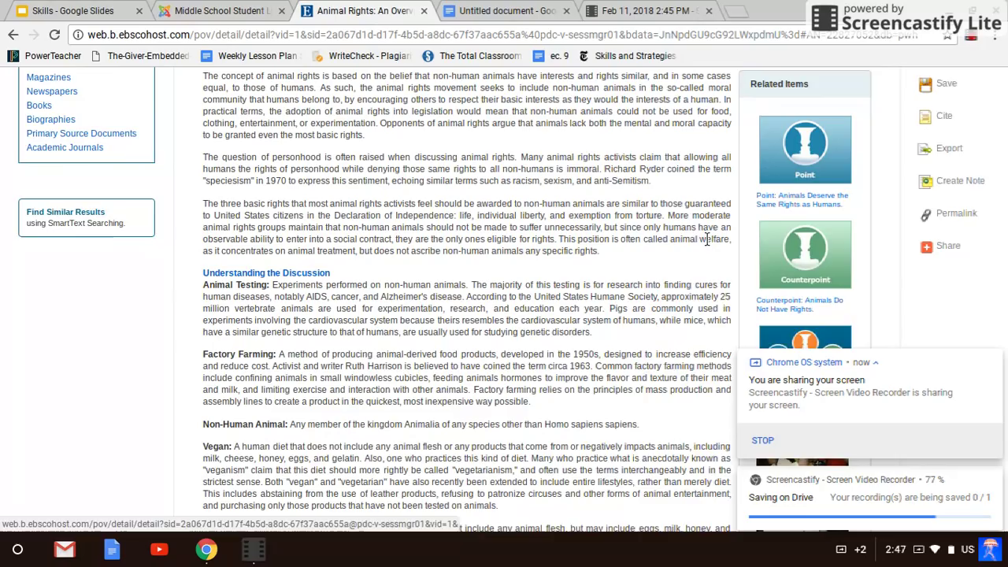
- Search the Points of View Reference Center for "Point: Animals Deserve the Same Rights as Humans"
scroll(701, 236, up, 2)
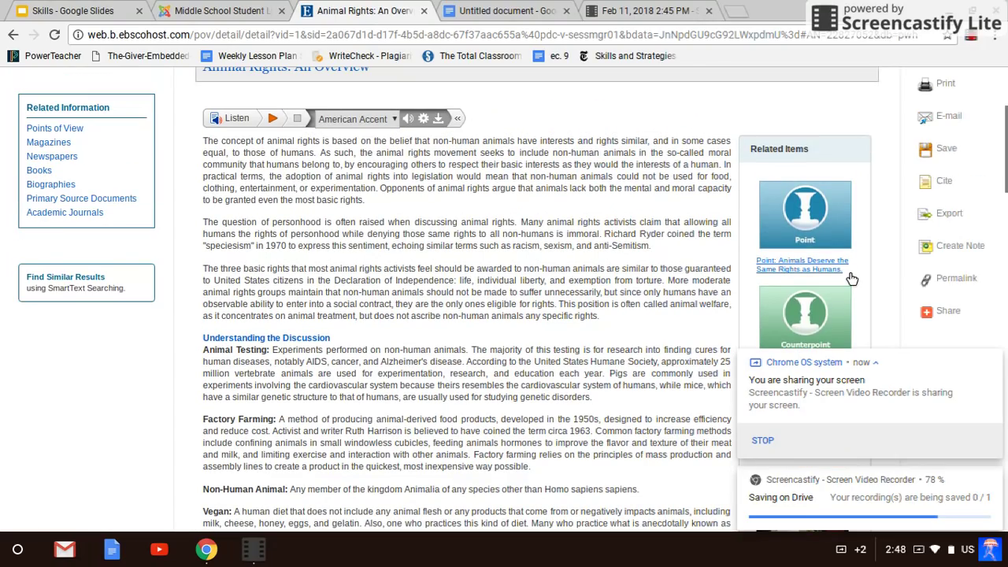
drag(851, 279, 392, 103)
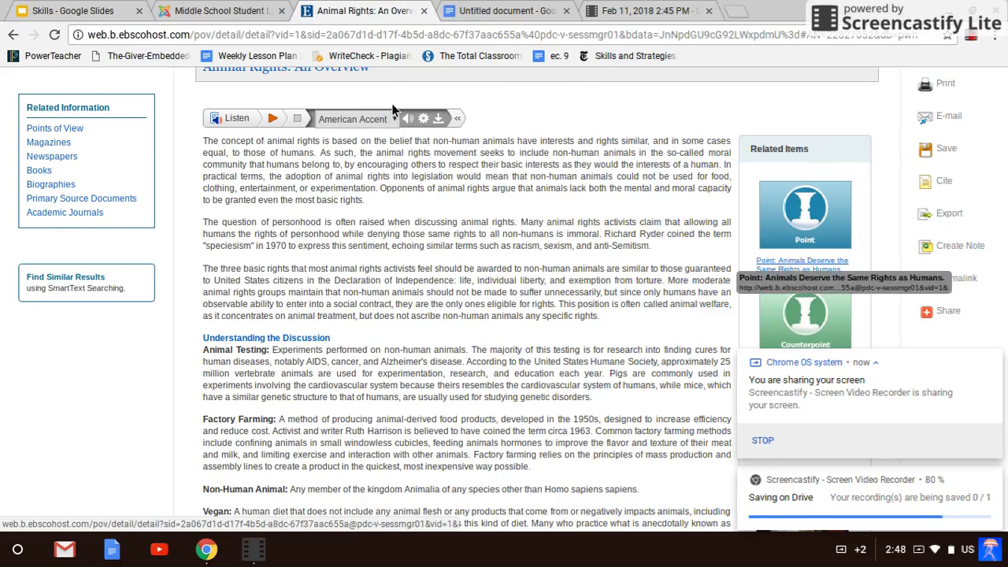
scroll(392, 103, up, 3)
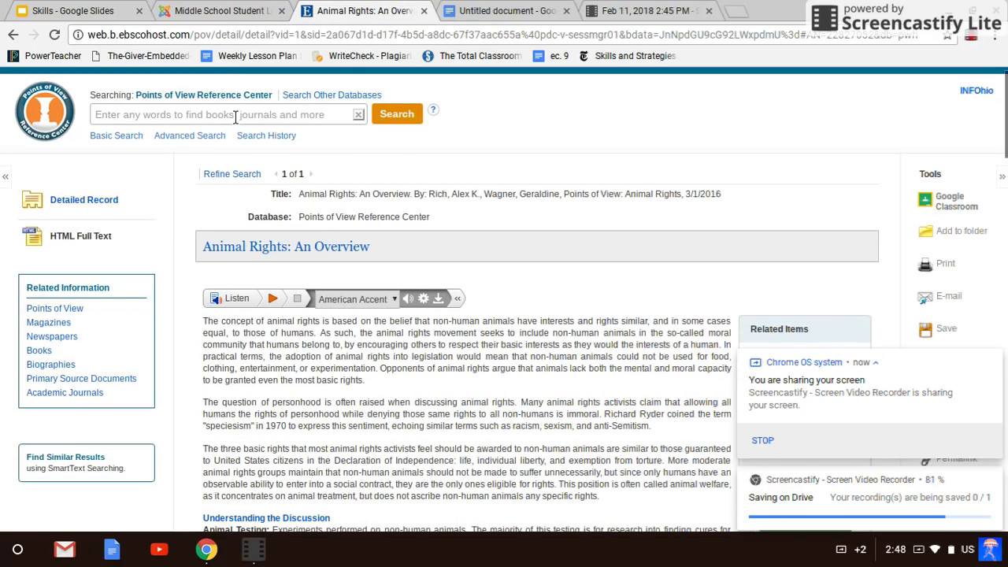
click(235, 116)
text(Point)
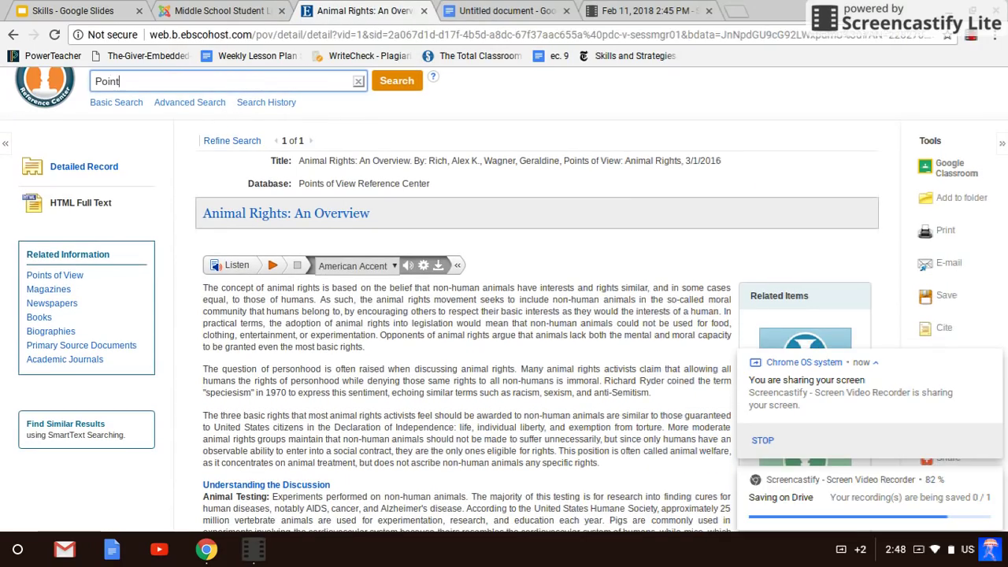
text(: An)
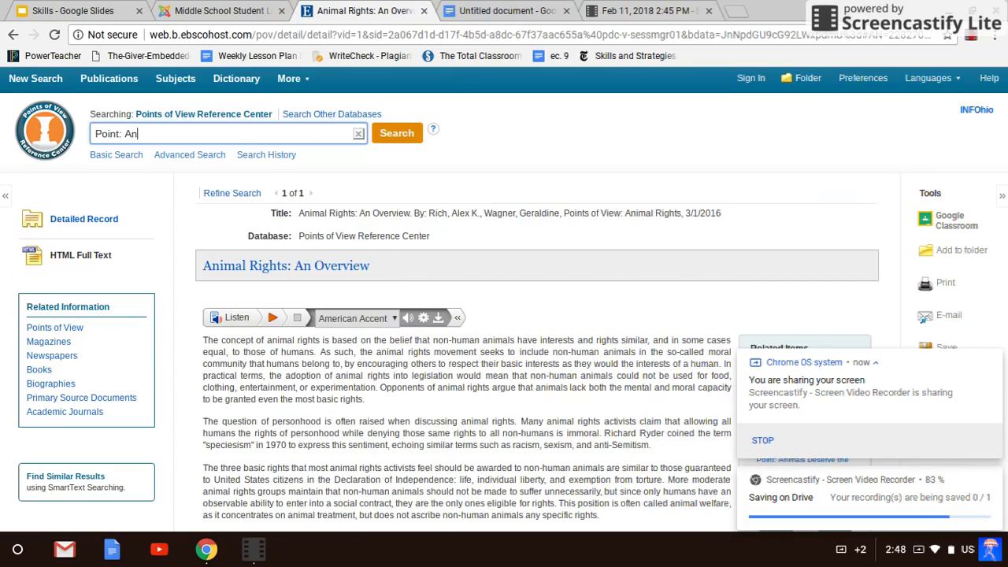
text(imals Deserve the )
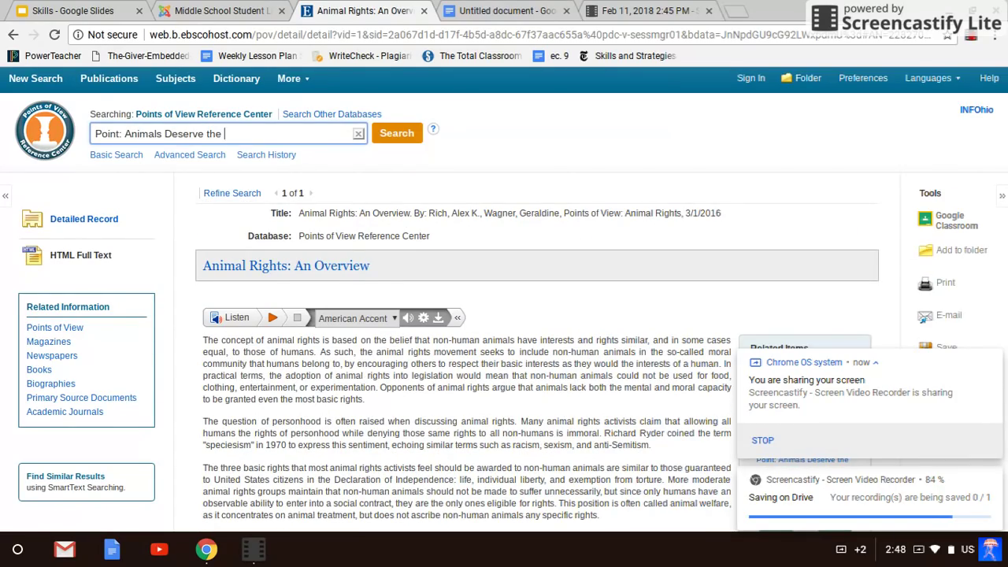
text(Same Rights as Hum)
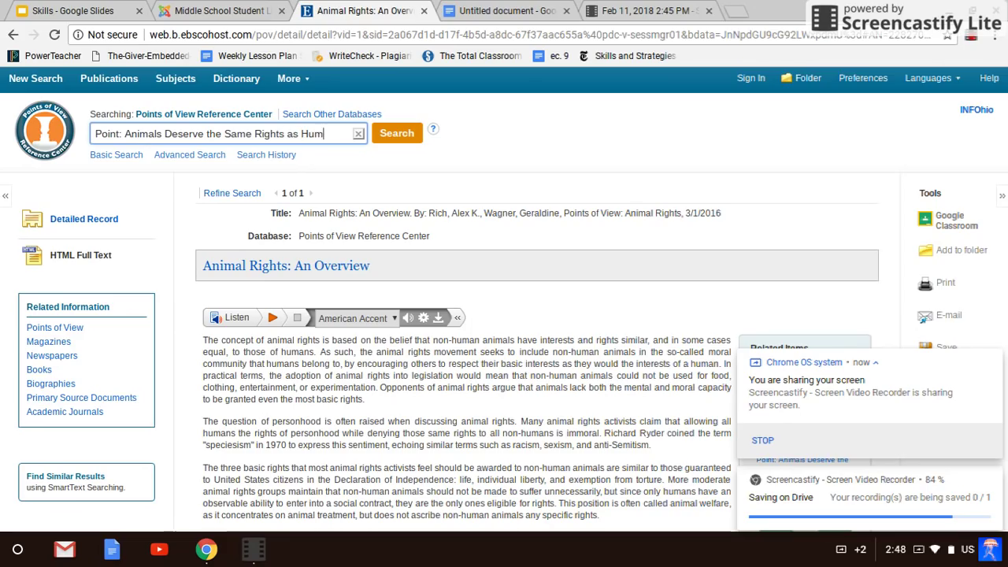
text(ans)
key(Return)
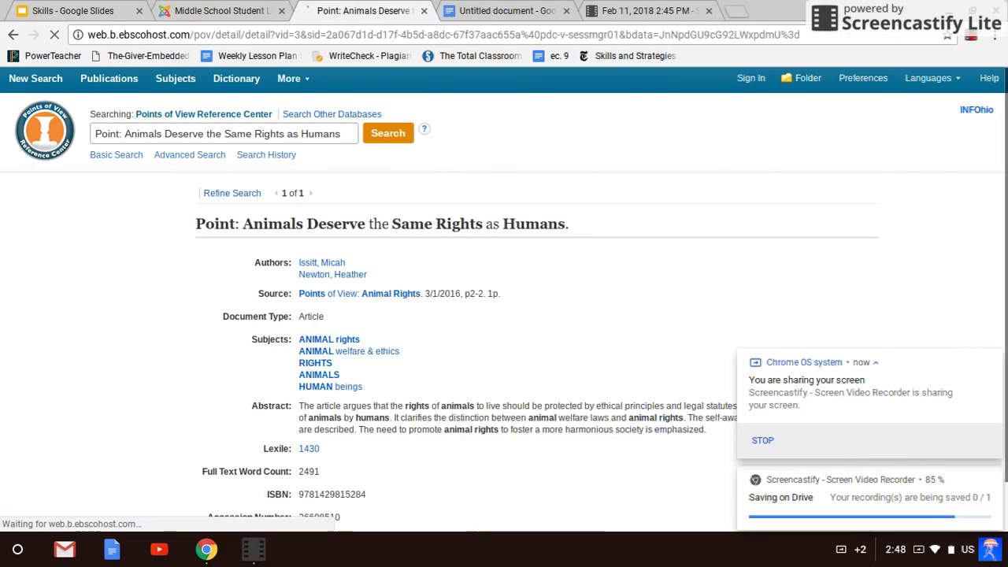
- Copy the article text from the Thesis through the last Ponder This question into the blank Google Docs document
scroll(412, 181, down, 8)
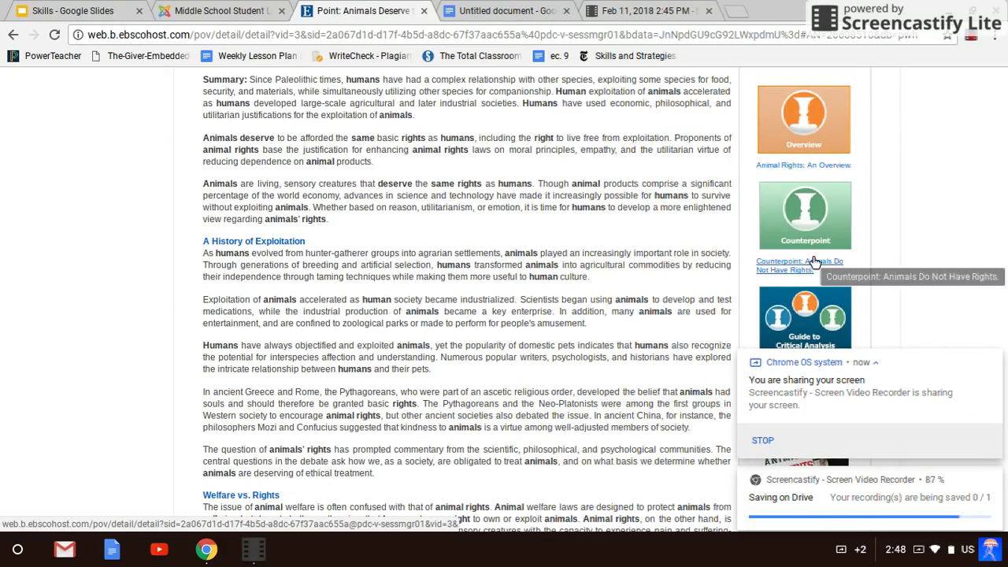
scroll(402, 218, up, 6)
scroll(402, 218, up, 2)
scroll(402, 218, down, 5)
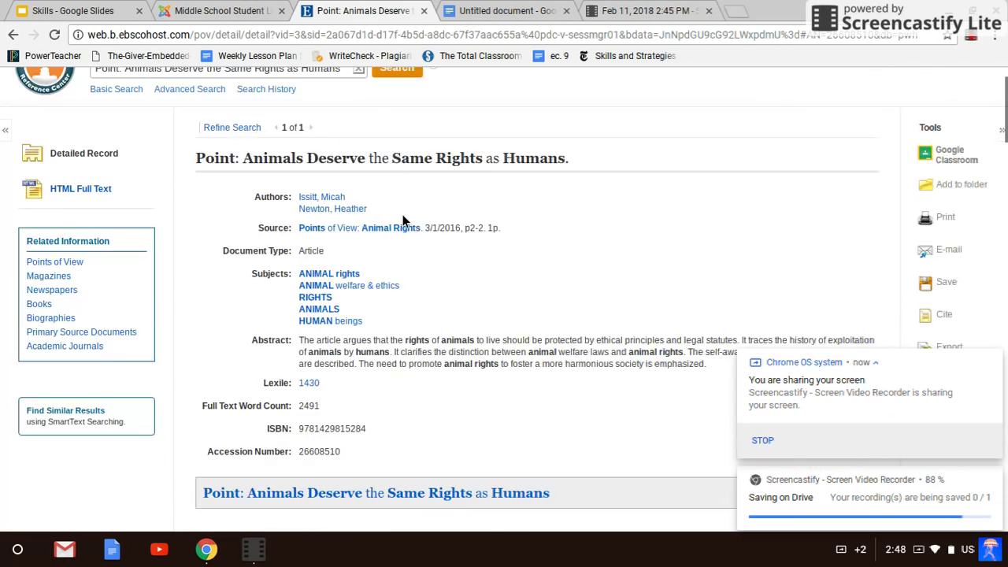
scroll(402, 214, down, 2)
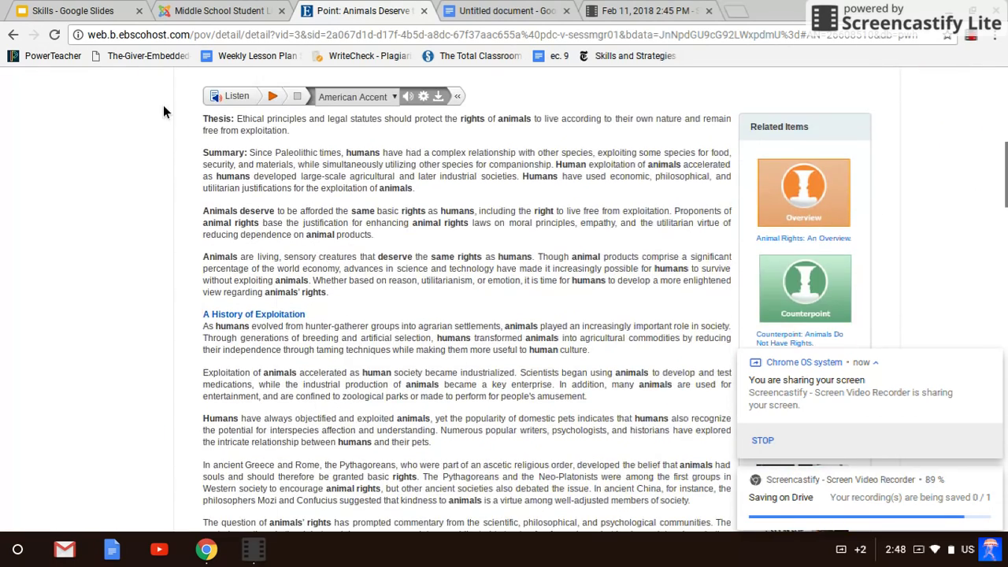
scroll(203, 149, up, 1)
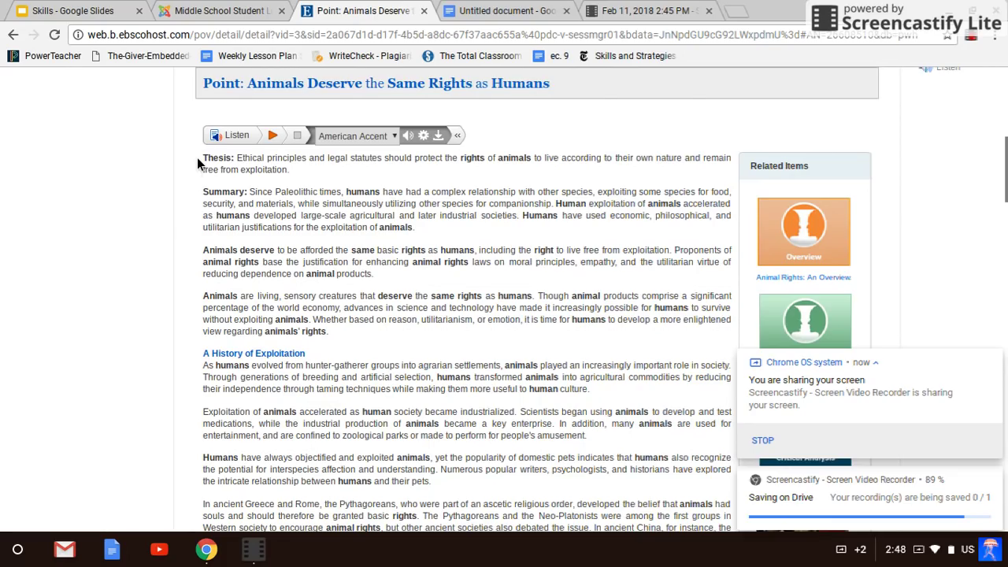
drag(197, 158, 710, 425)
scroll(710, 425, down, 4)
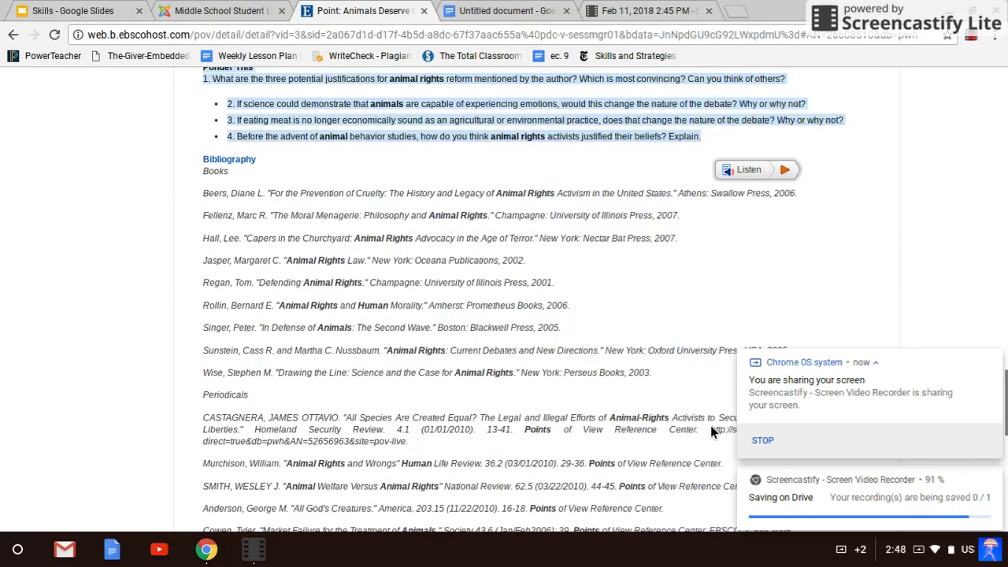
scroll(710, 425, up, 6)
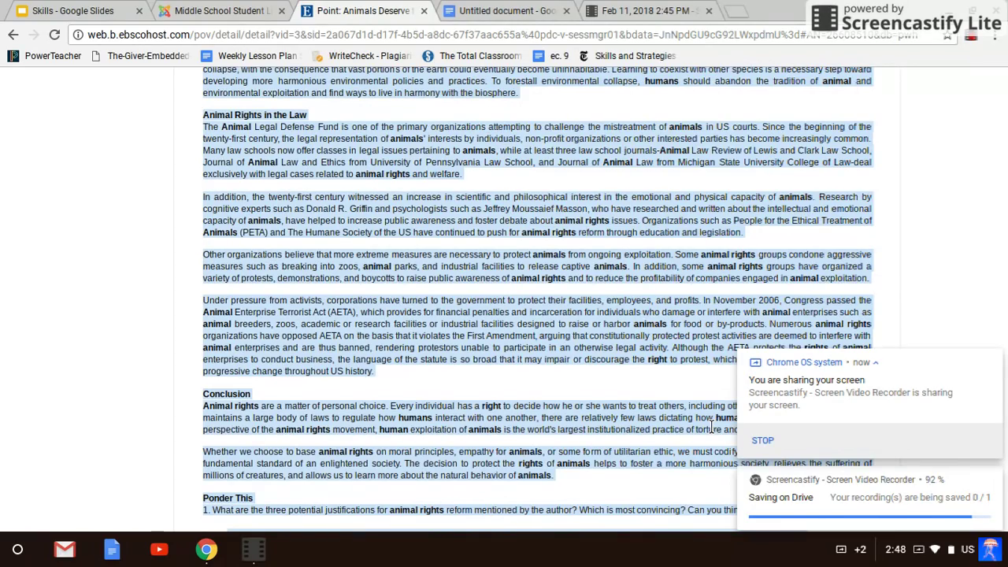
click(454, 7)
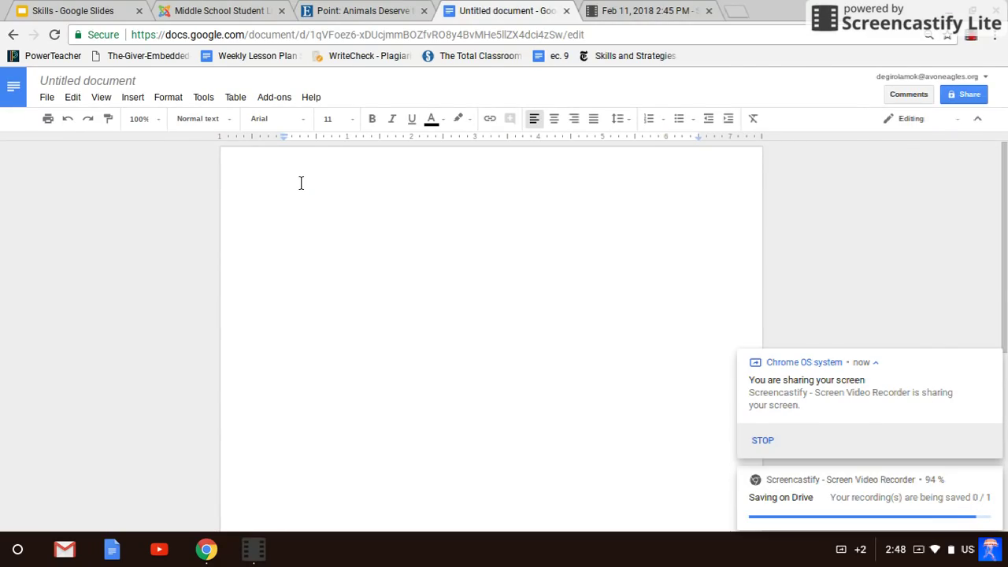
key(ctrl+v)
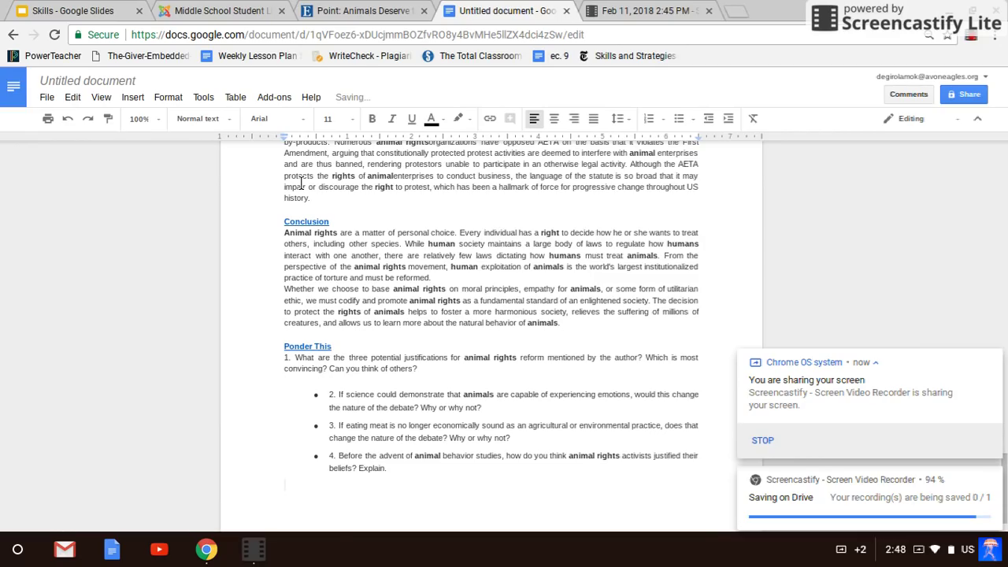
- Format the entire document text in Times New Roman, size 12
key(ctrl+a)
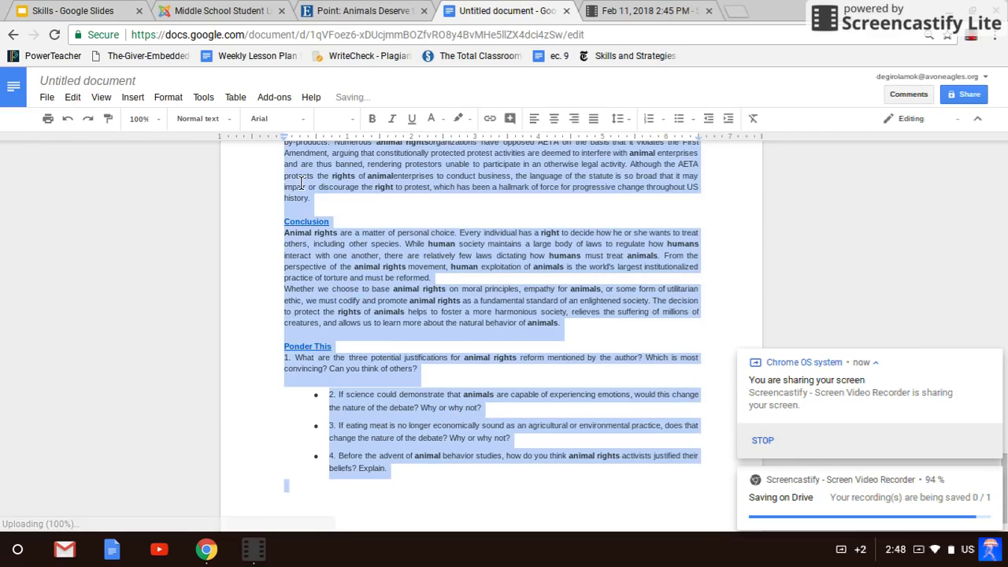
click(272, 123)
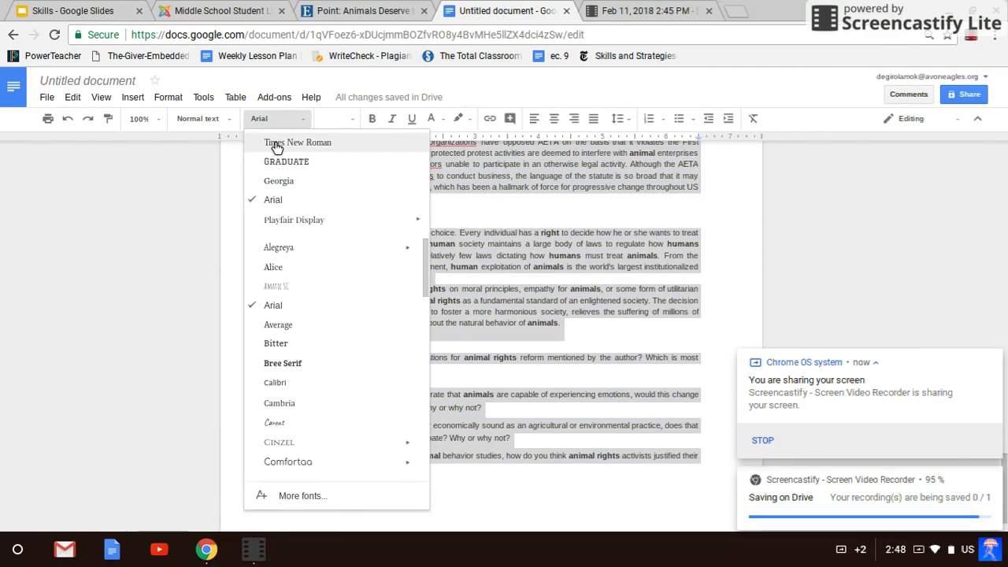
key(Return)
click(356, 119)
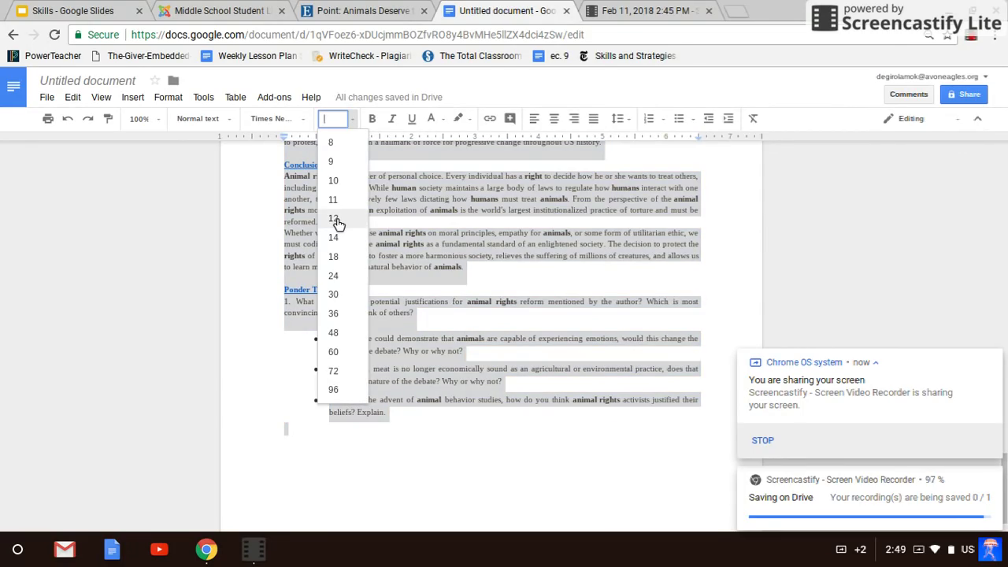
click(335, 220)
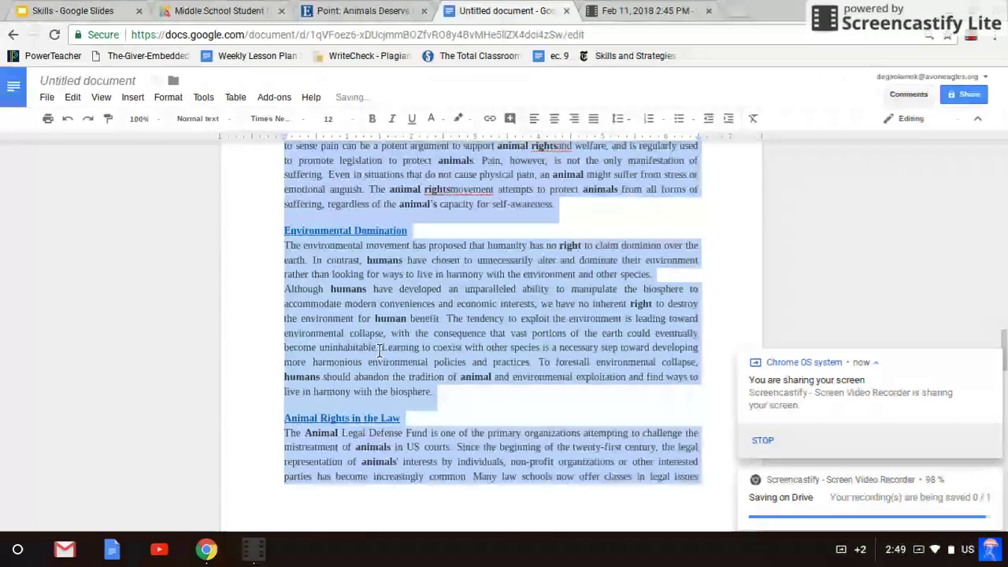
- Change the colour of all the document text, including the blue headings, to black
scroll(379, 350, up, 10)
scroll(379, 349, up, 8)
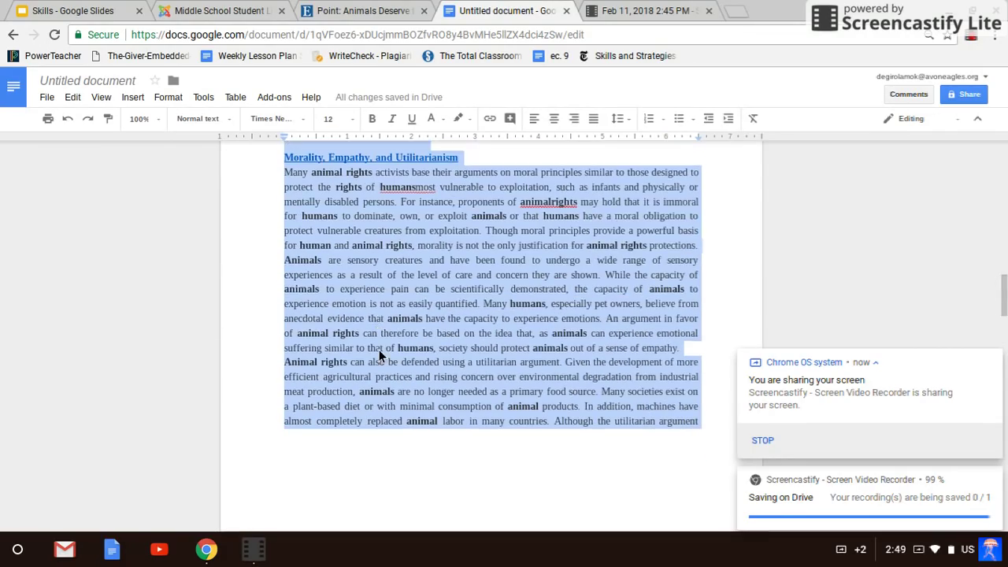
scroll(379, 349, up, 10)
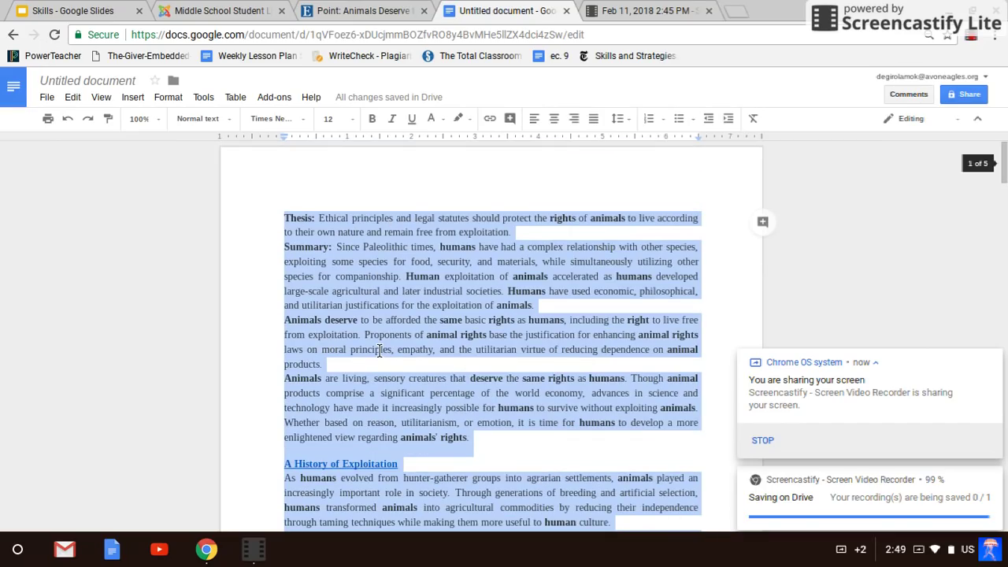
click(433, 124)
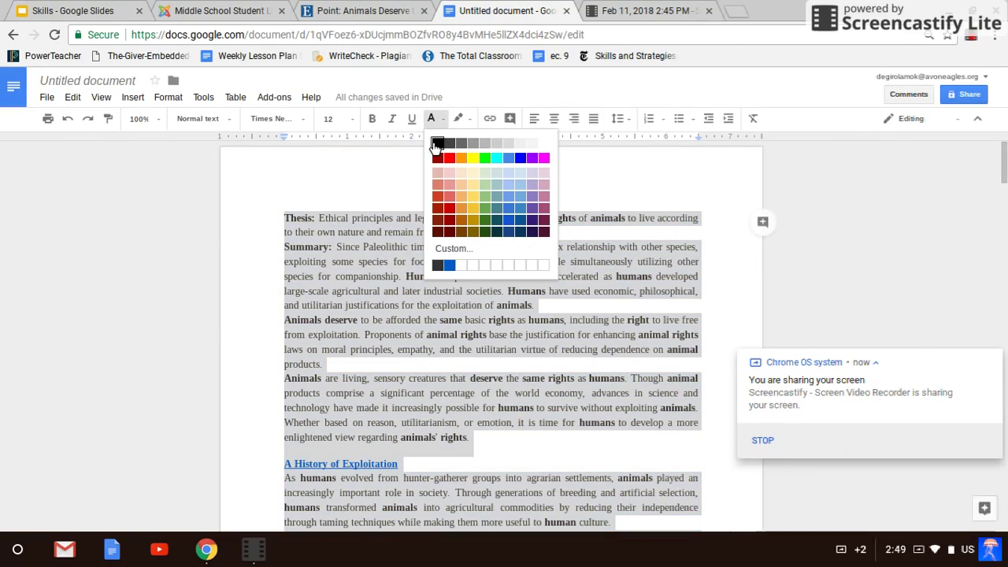
click(434, 143)
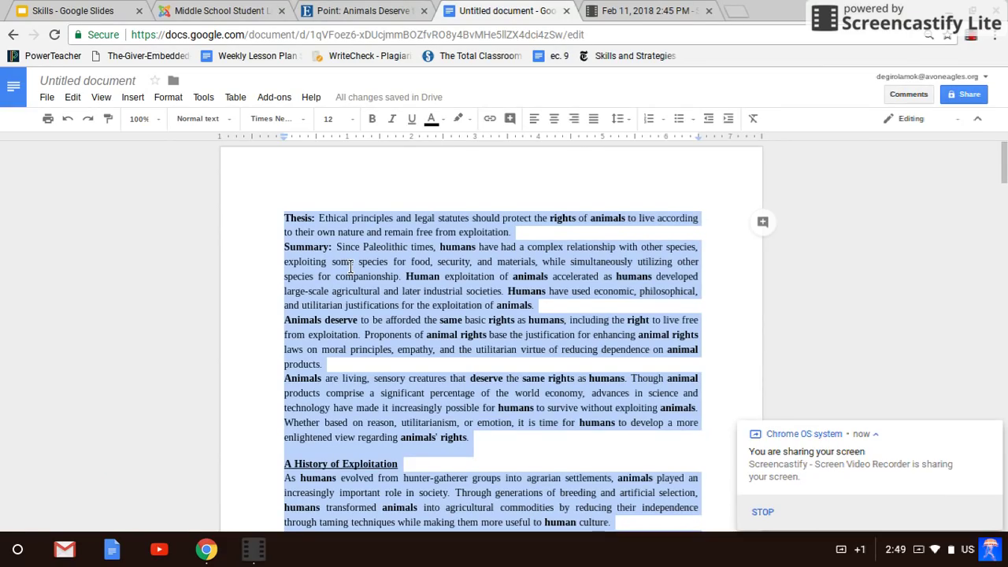
- Add the centred heading "Counterclaim Article" on its own line above the Thesis paragraph, followed by an empty line
click(281, 182)
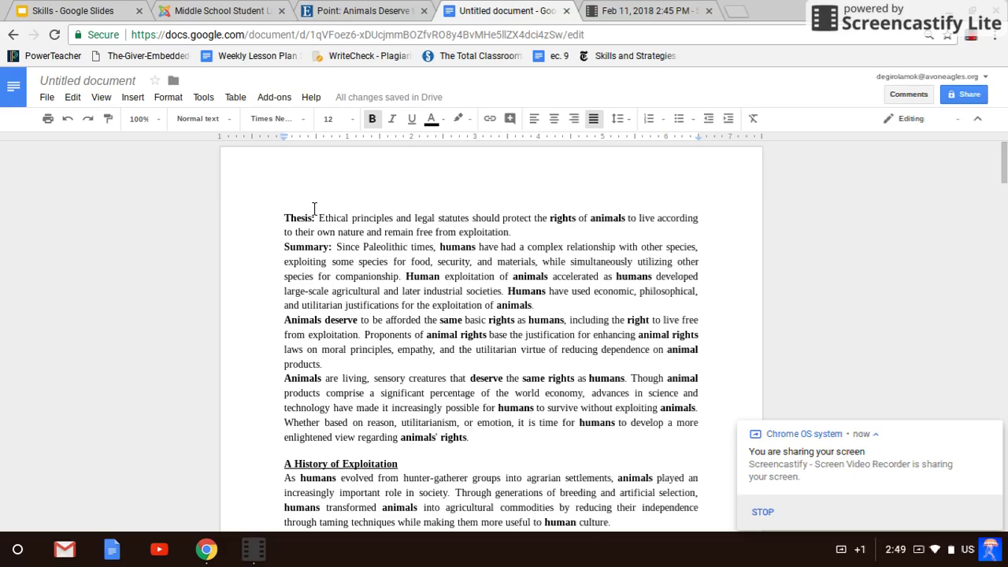
key(Return)
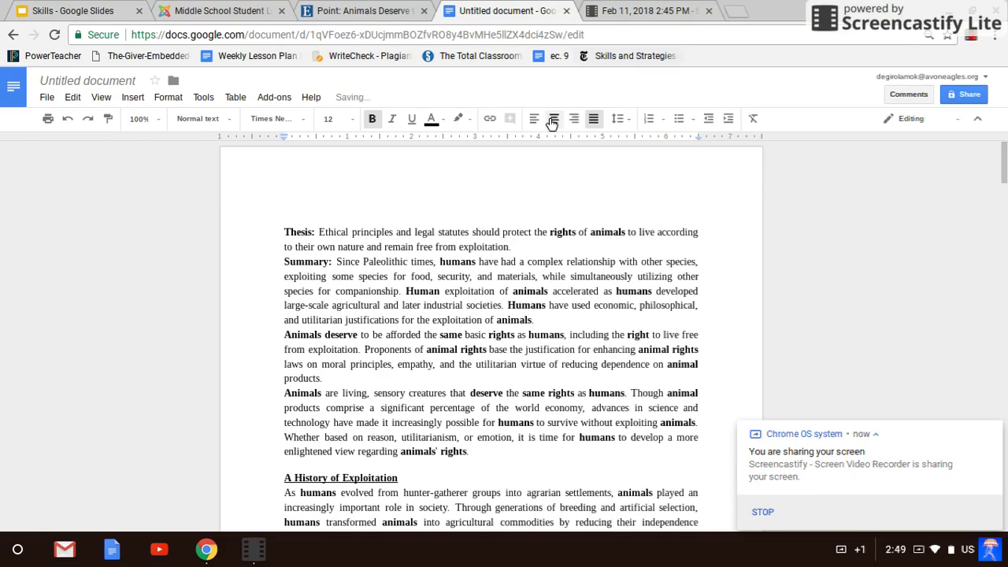
click(552, 120)
text(Co)
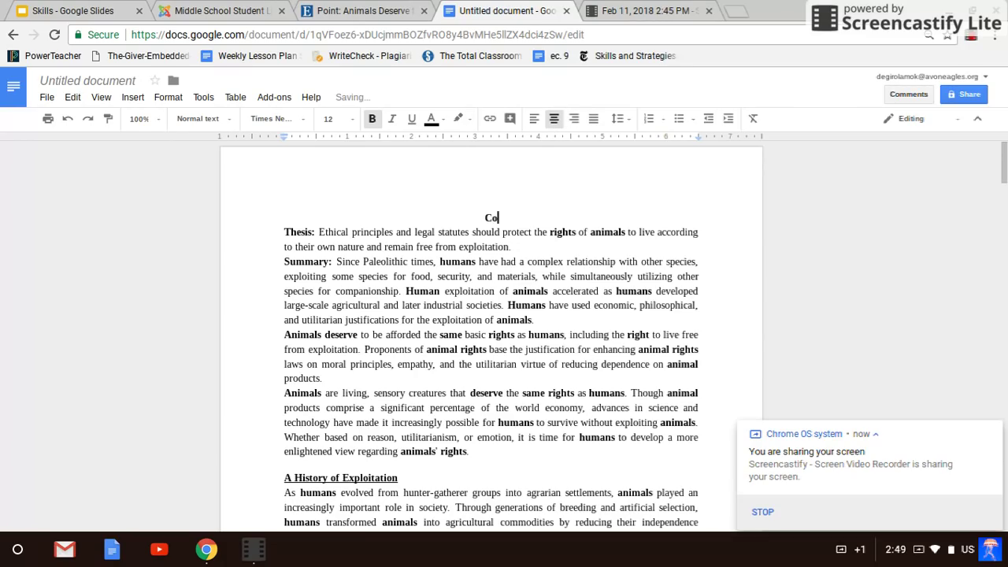
text(unterclaim Article)
key(Return)
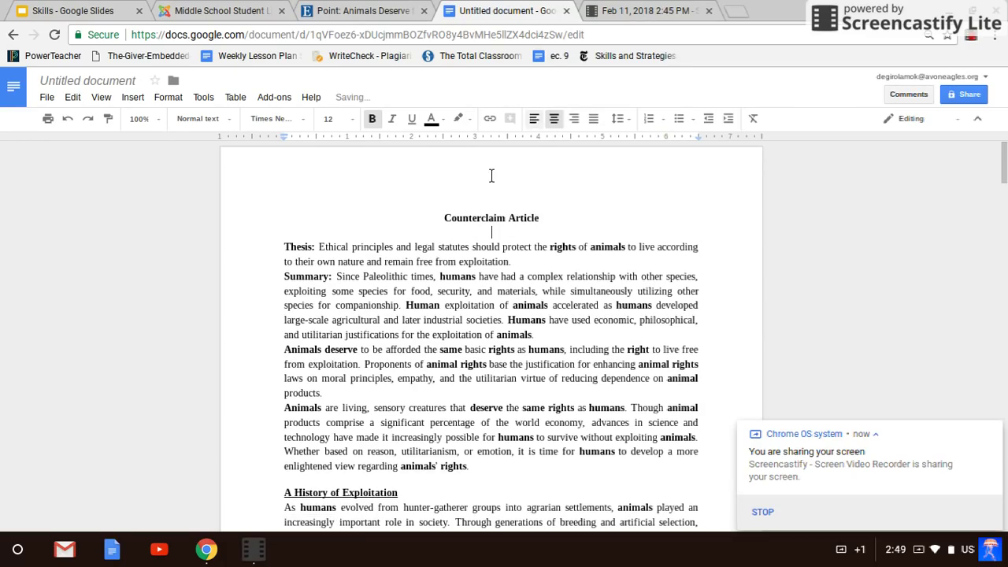
- Review the formatted document and examine the source article's title and details on the EBSCOhost page
scroll(454, 299, down, 10)
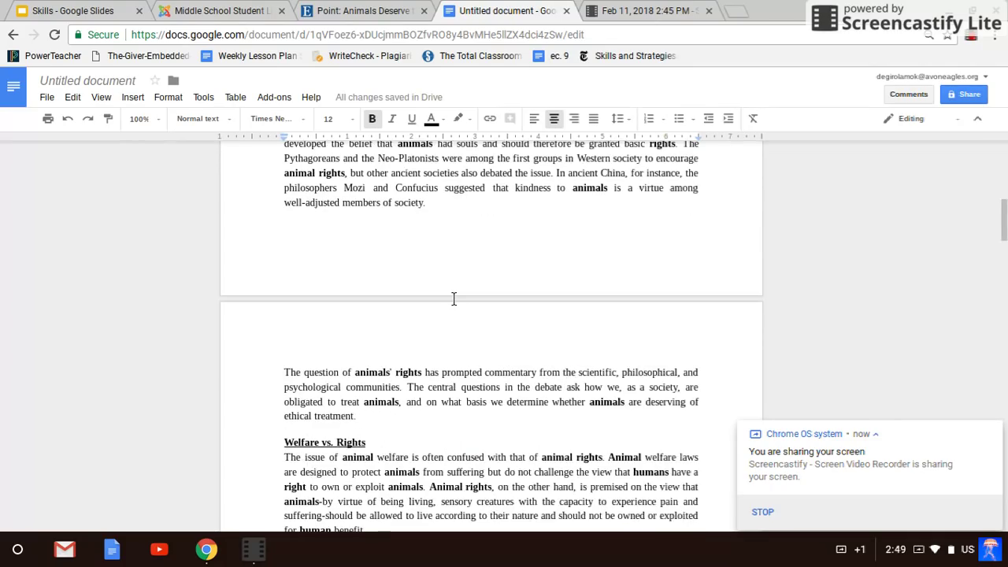
scroll(453, 299, up, 10)
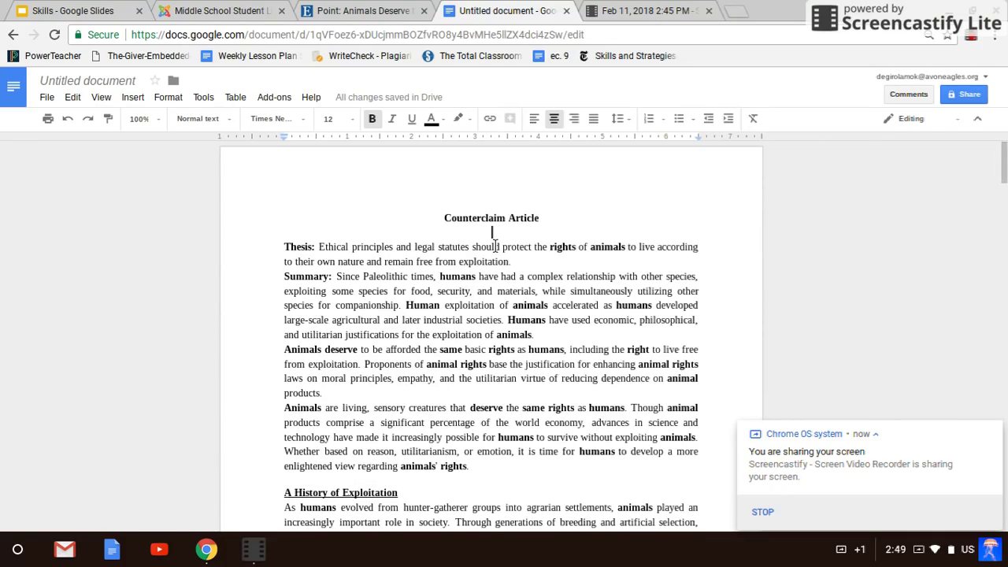
click(402, 10)
scroll(521, 321, up, 15)
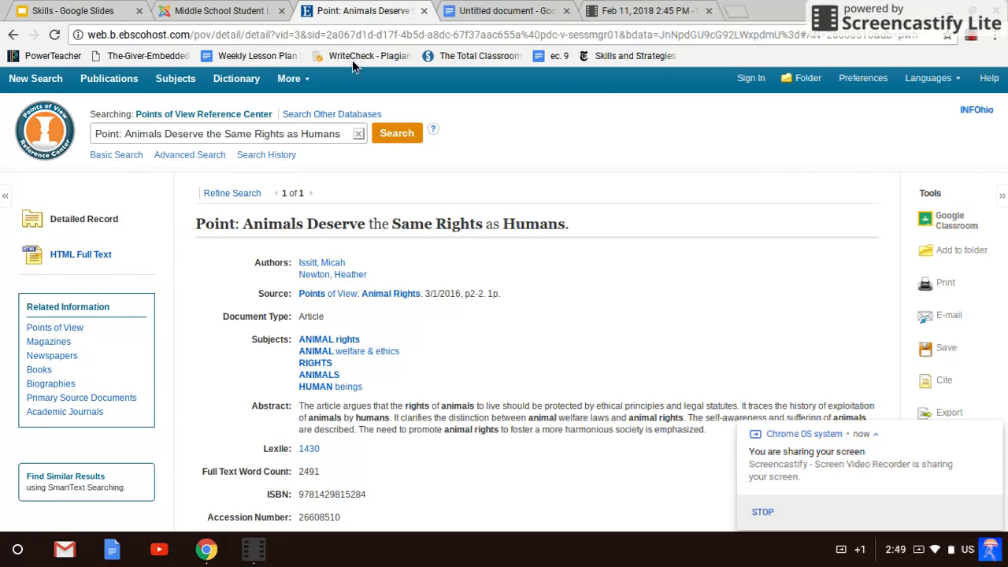
click(482, 6)
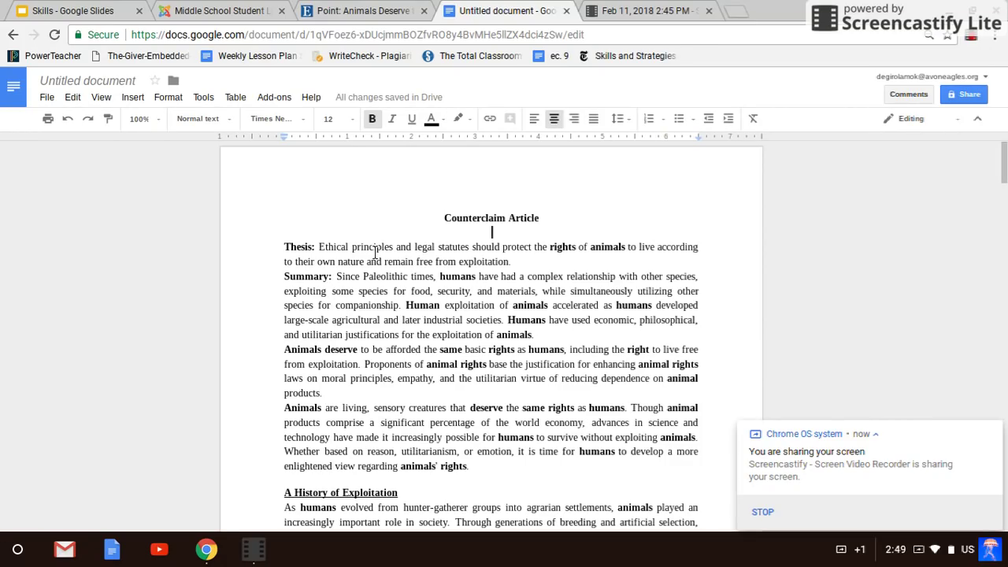
click(360, 10)
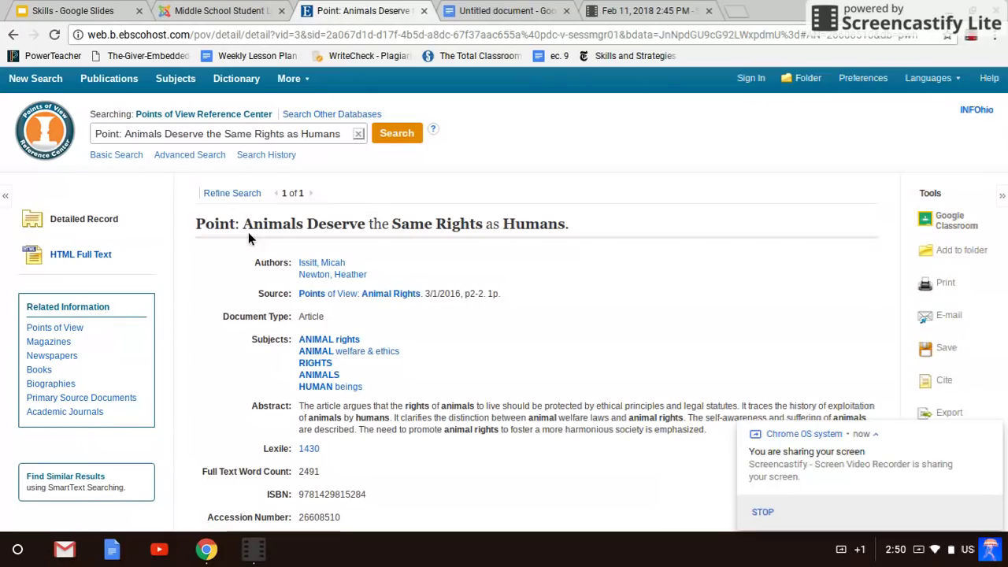
- Rename the Google Docs document as "Animal Rights: Counterclaim Article"
click(480, 10)
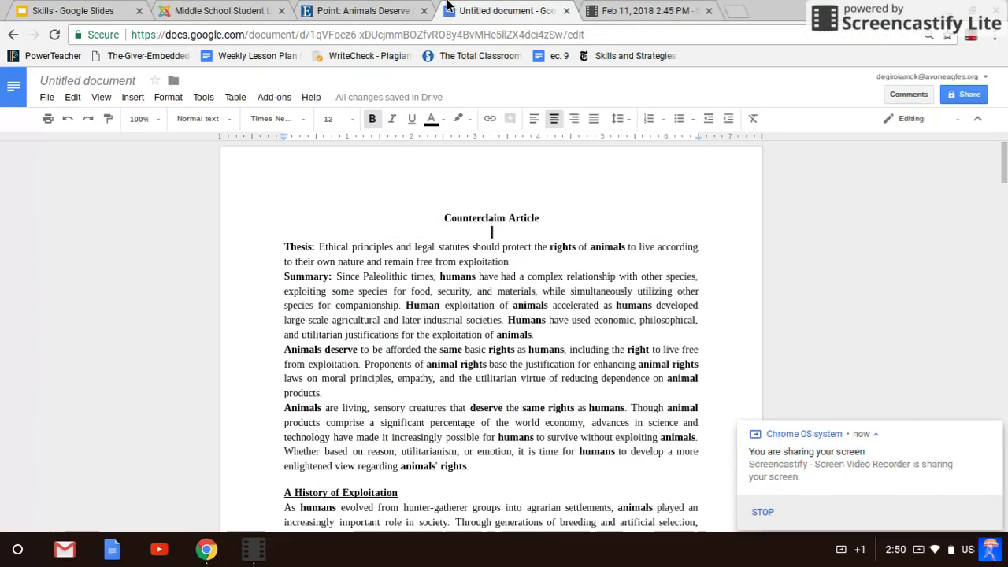
click(112, 79)
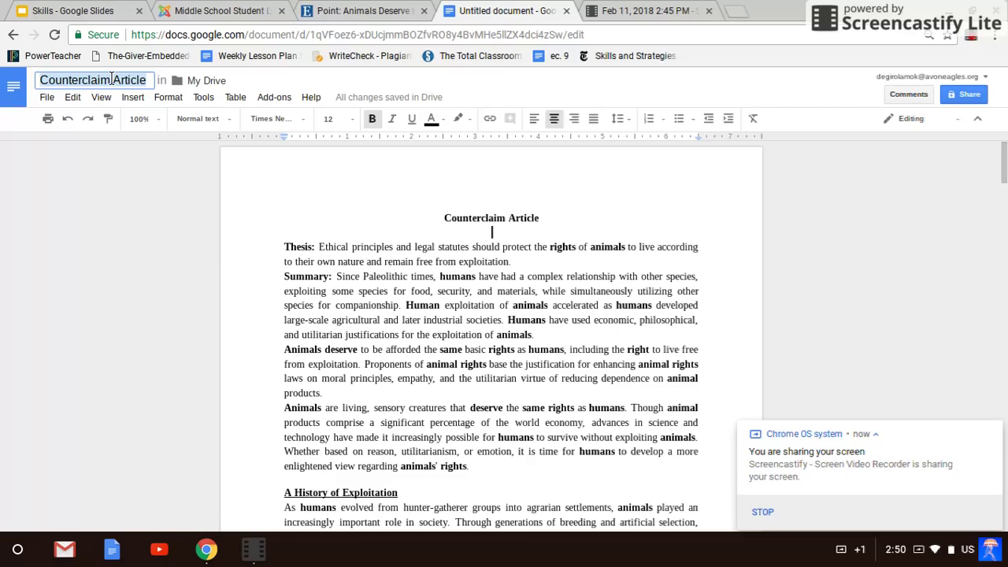
click(41, 79)
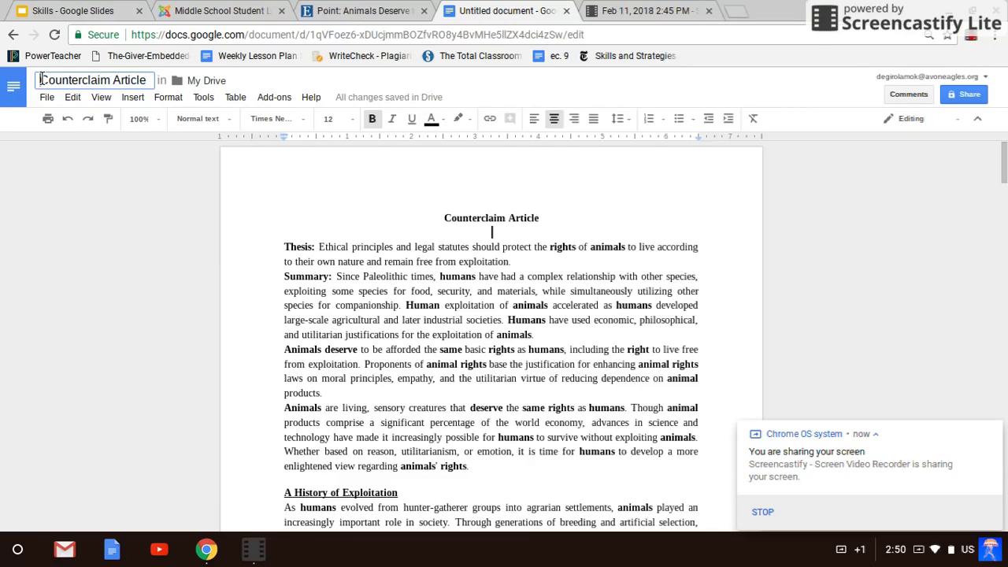
text(Animal Right)
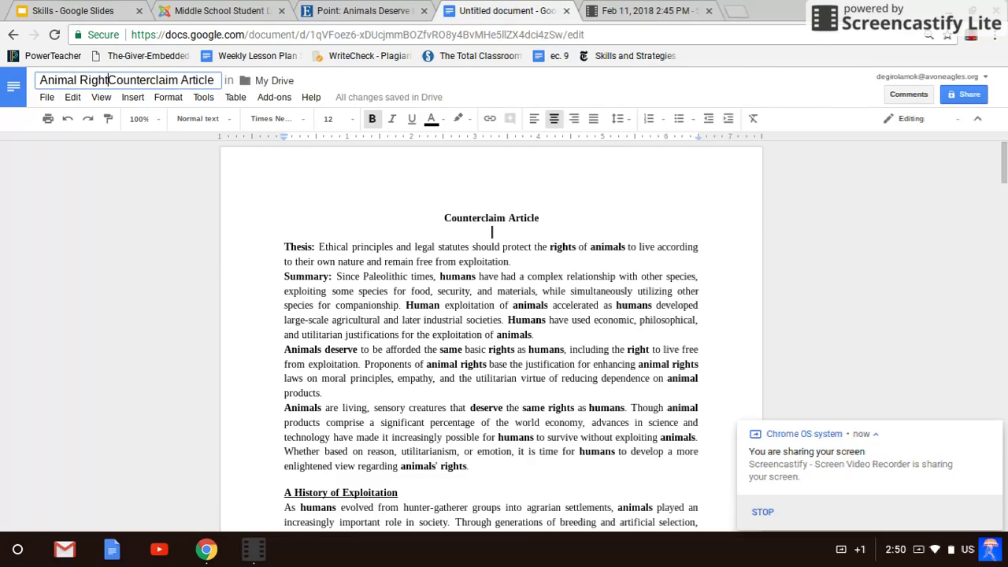
text(s:)
key(Return)
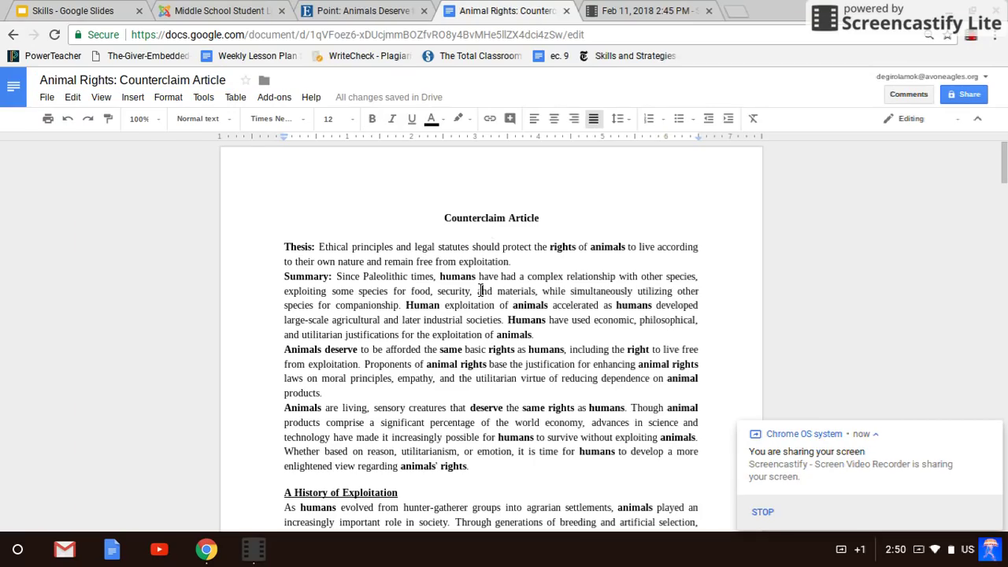
- Add a bold, left-aligned "Works Cited:" line above the Counterclaim Article heading, followed by an empty line
click(444, 218)
key(Return)
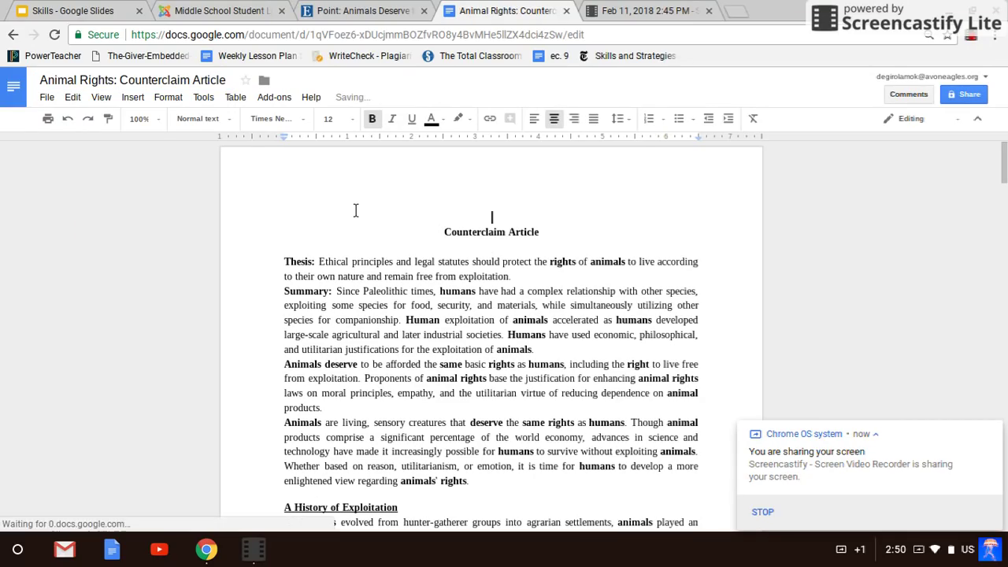
key(ctrl+shift+l)
text(Works C)
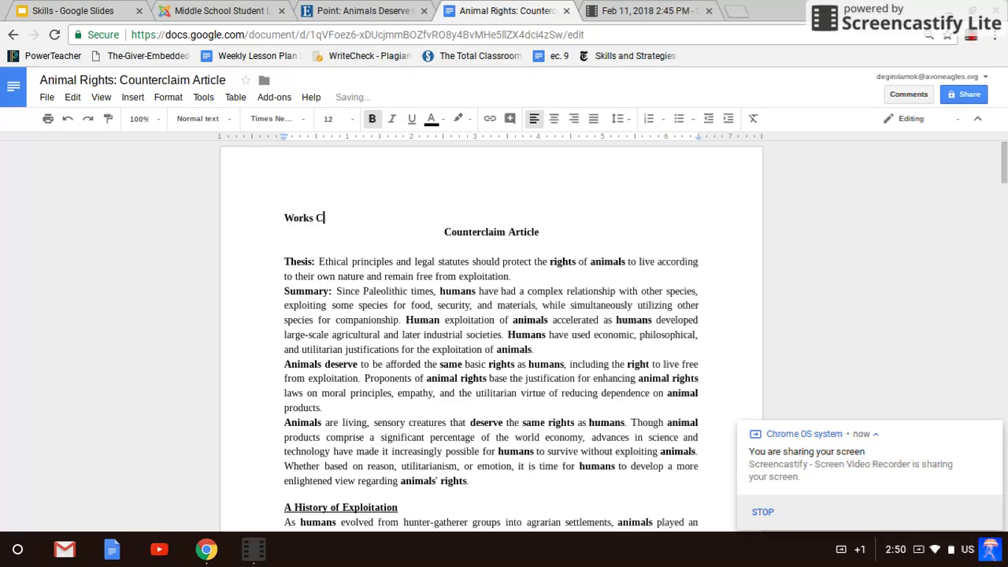
text(ited:)
key(Return)
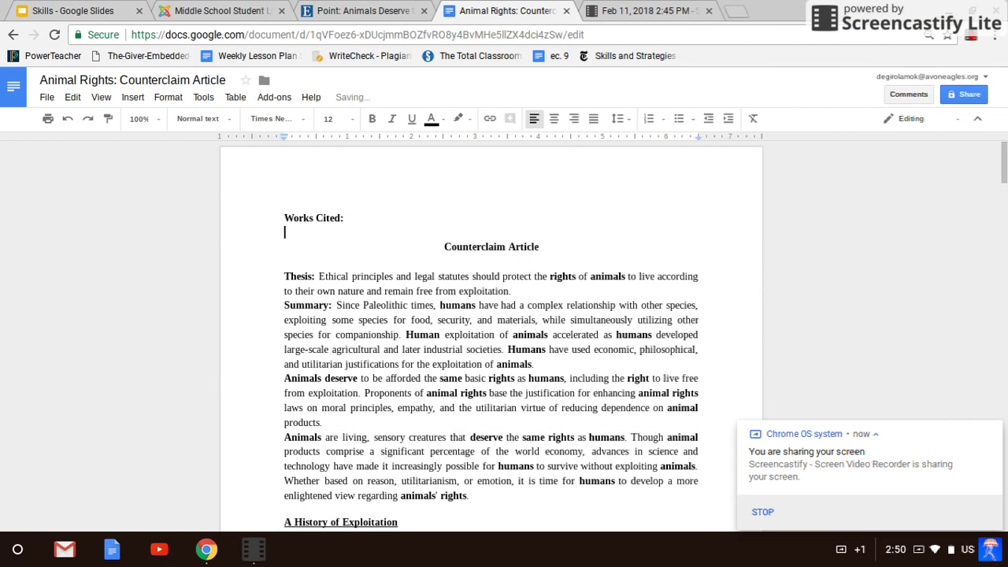
- Copy the article's MLA citation from its EBSCOhost page and paste it under "Works Cited:" in the Google Docs document
click(640, 8)
click(373, 6)
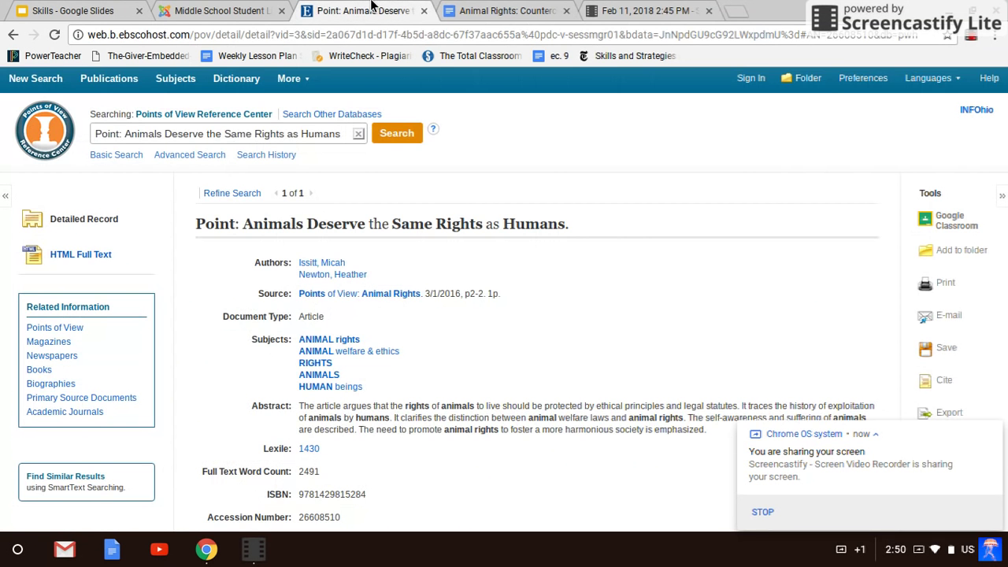
scroll(670, 272, down, 2)
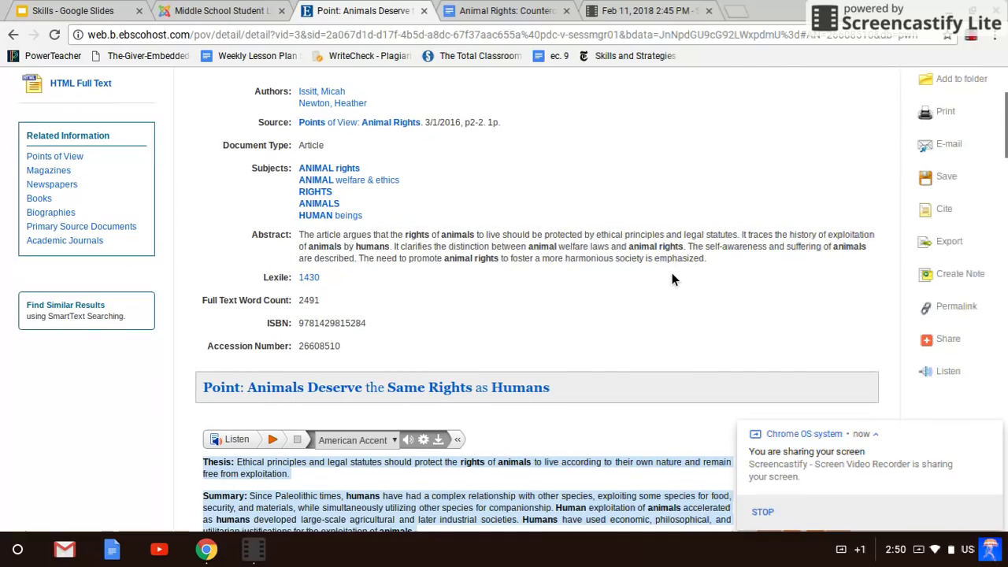
click(936, 220)
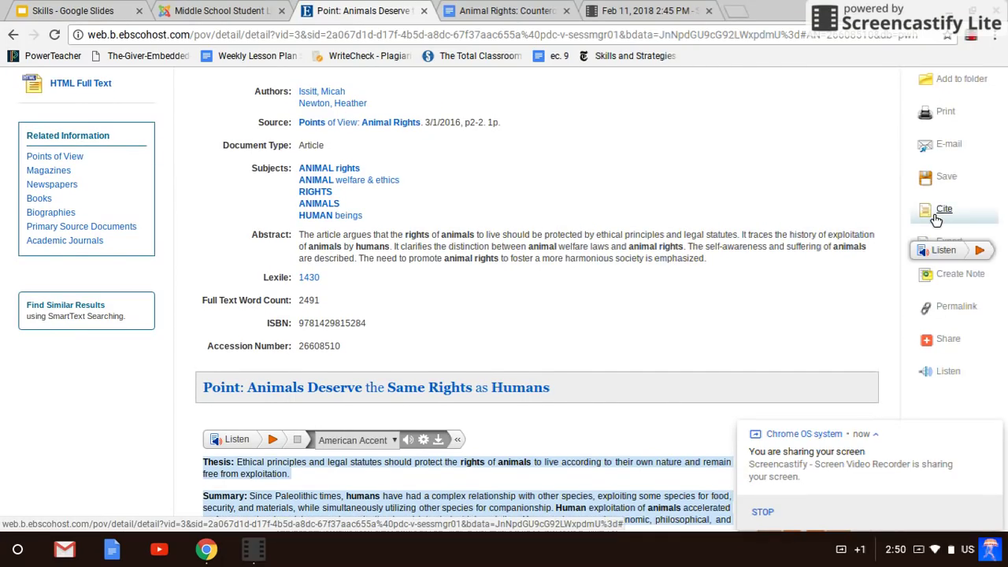
scroll(350, 378, down, 3)
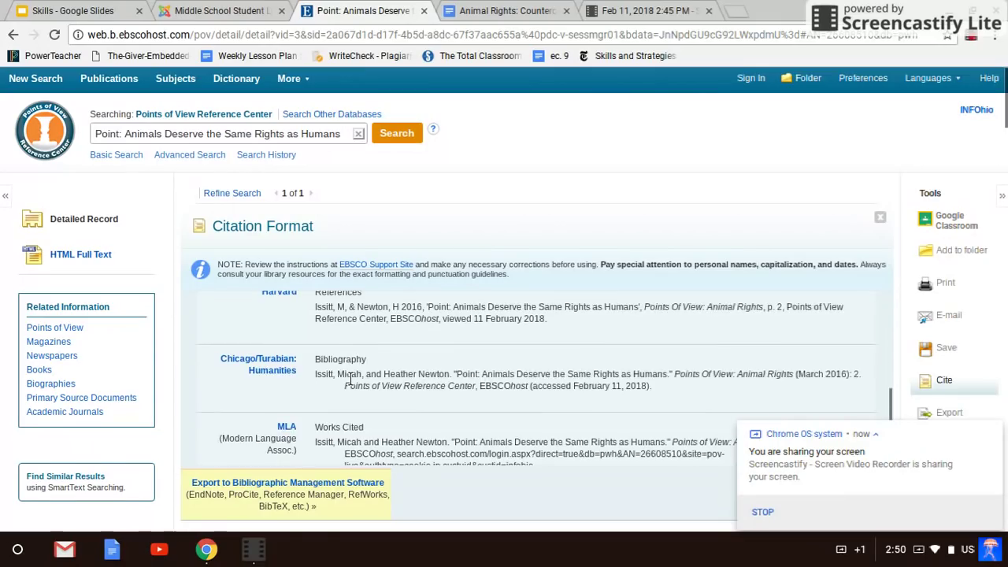
scroll(350, 378, down, 1)
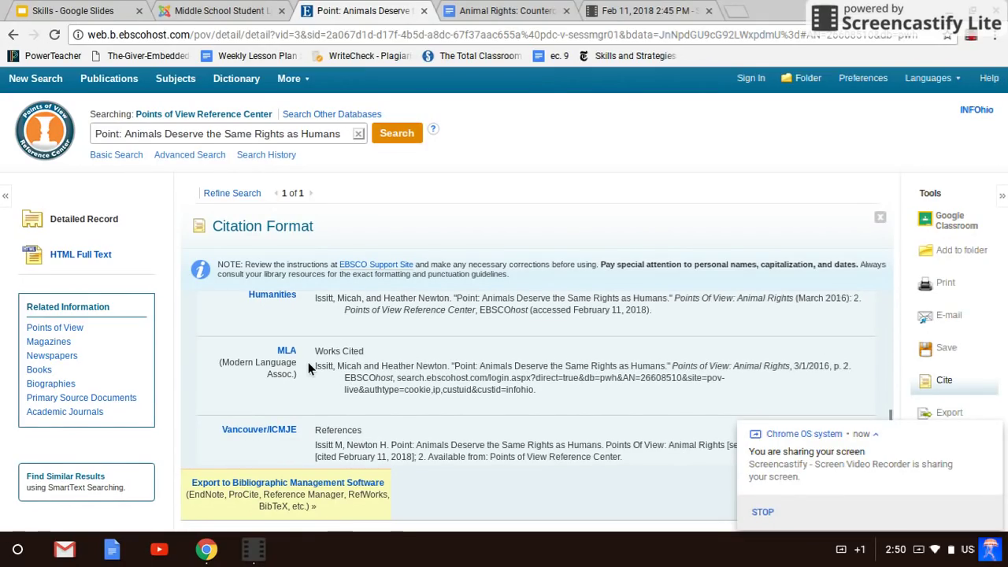
drag(308, 362, 540, 390)
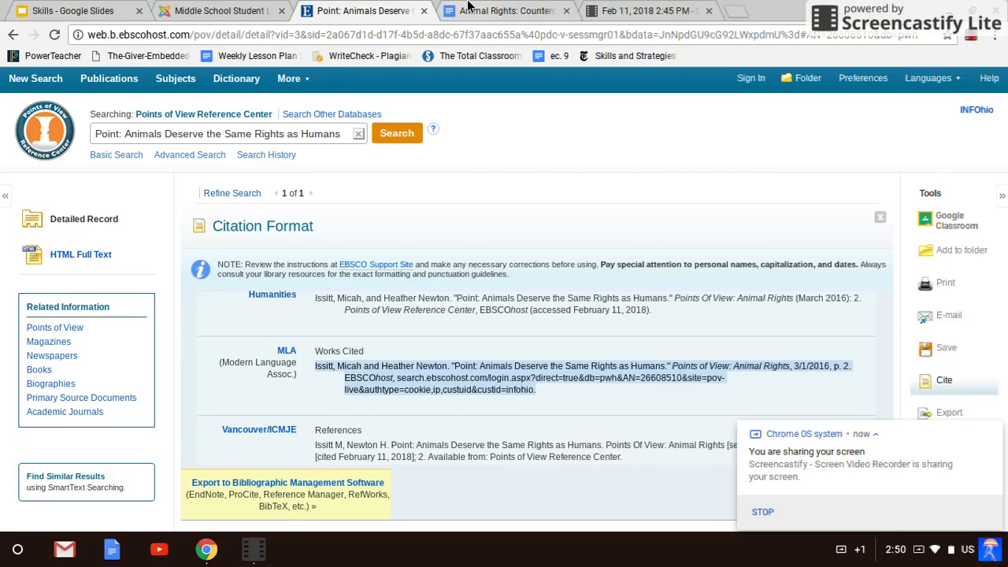
click(468, 7)
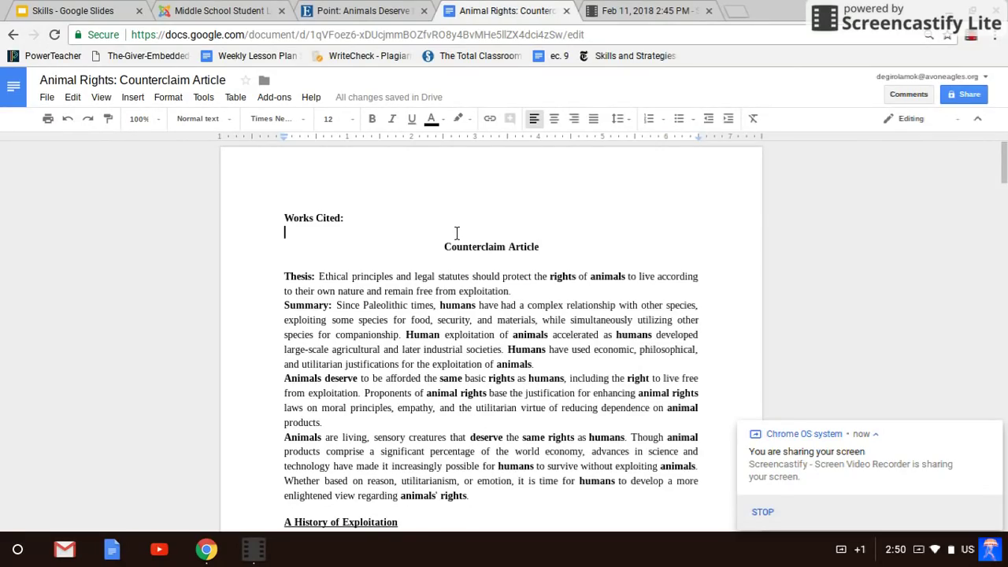
key(ctrl+v)
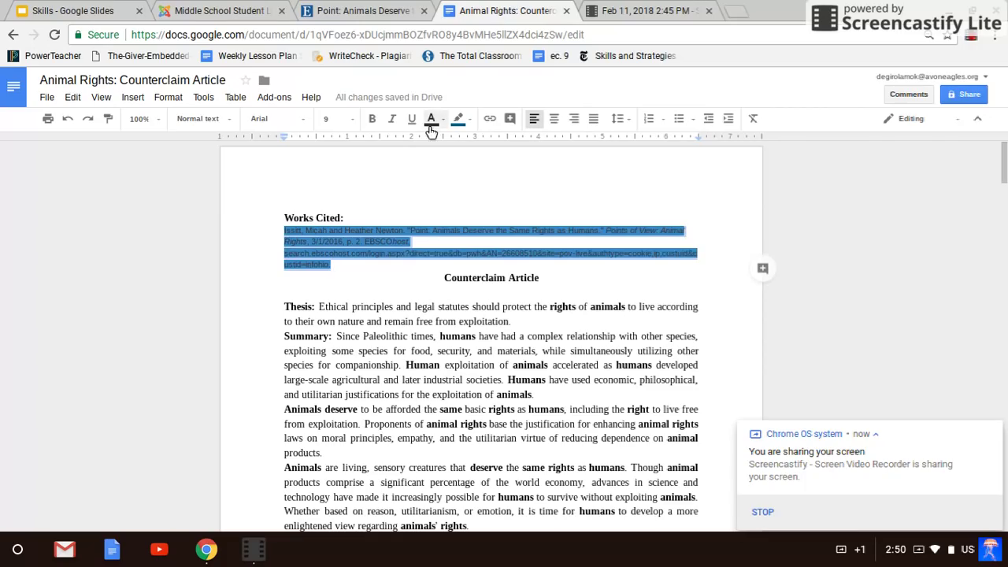
- Format the pasted citation with white highlighting, black text and Times New Roman, size 12
click(458, 123)
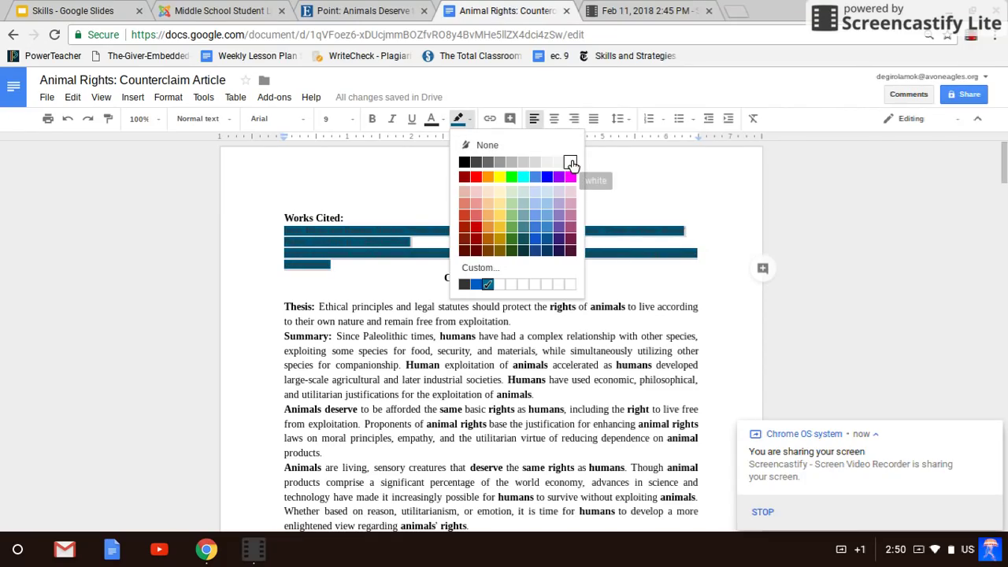
click(572, 160)
click(432, 119)
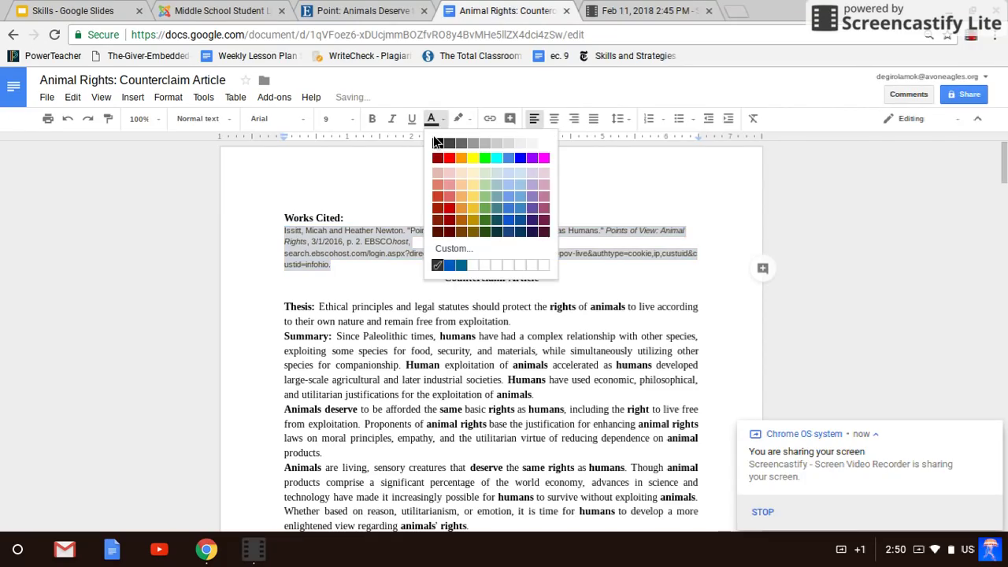
click(437, 145)
click(274, 119)
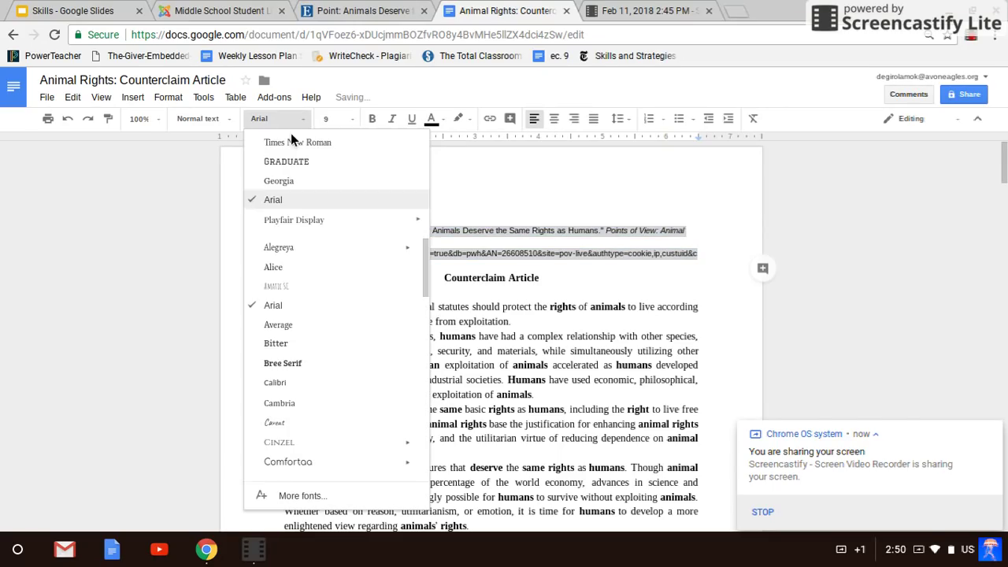
click(293, 145)
click(344, 120)
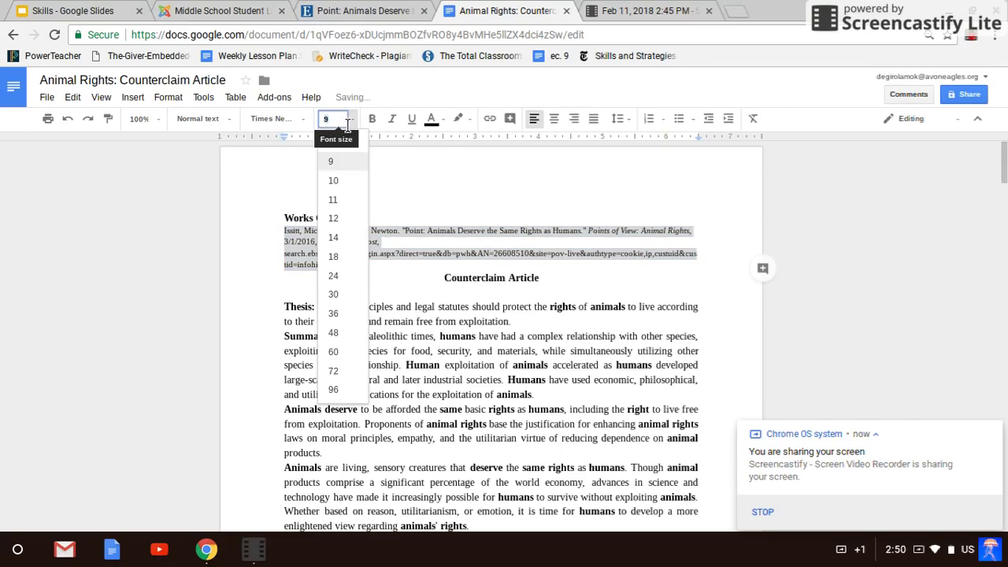
click(333, 223)
- Indent the second, third and fourth lines of the citation, keeping its first line at the margin
click(275, 243)
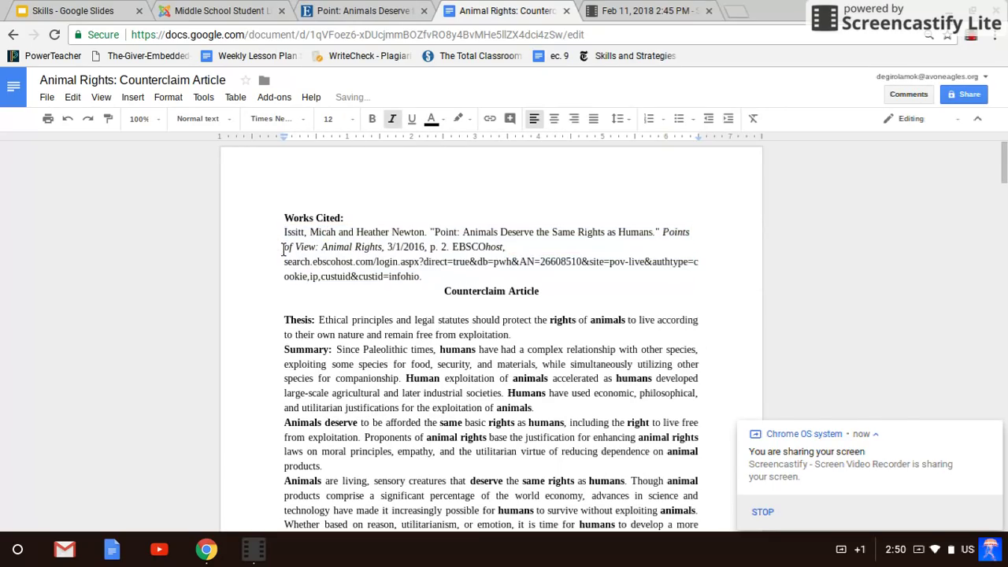
key(Return)
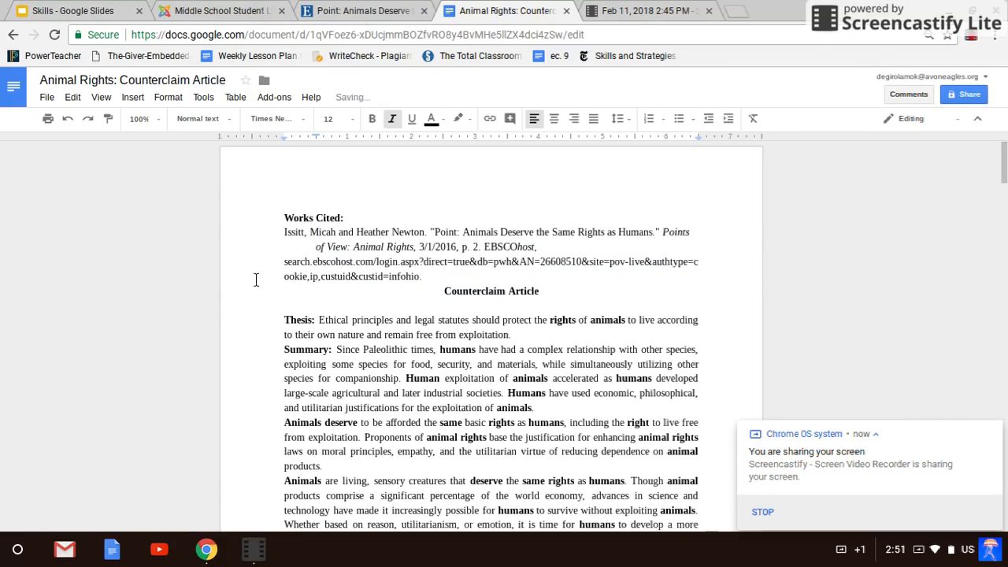
click(281, 266)
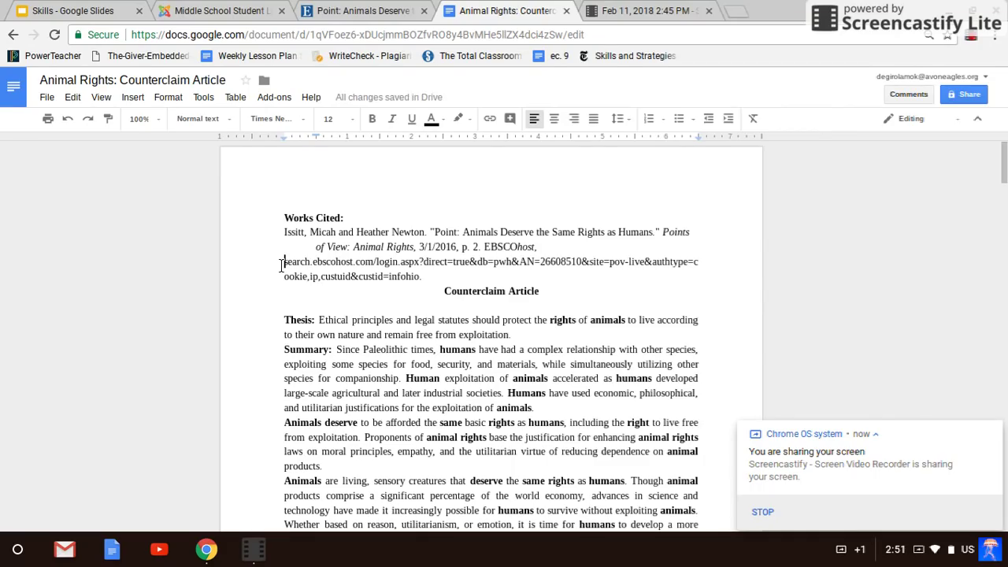
key(Tab)
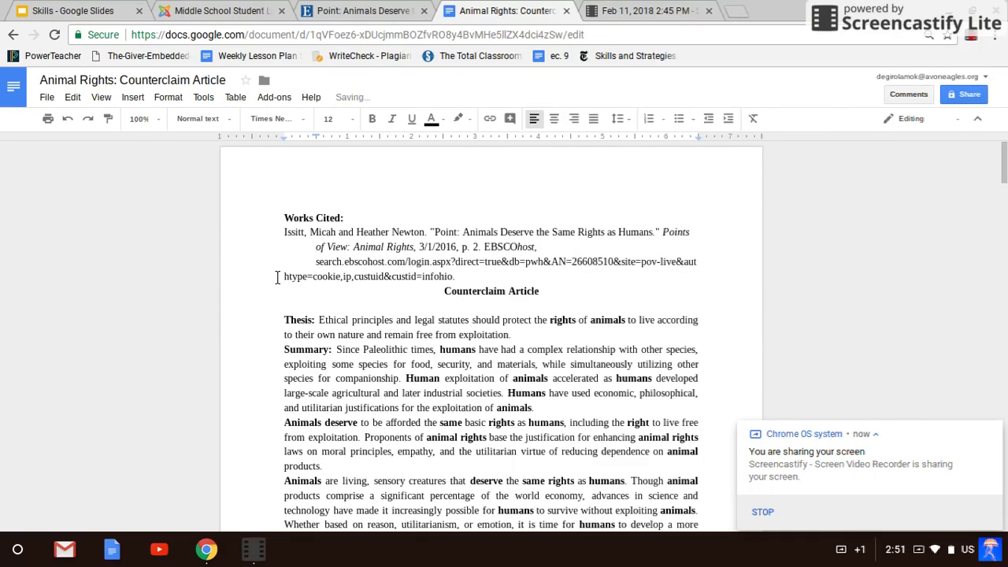
click(277, 277)
key(Tab)
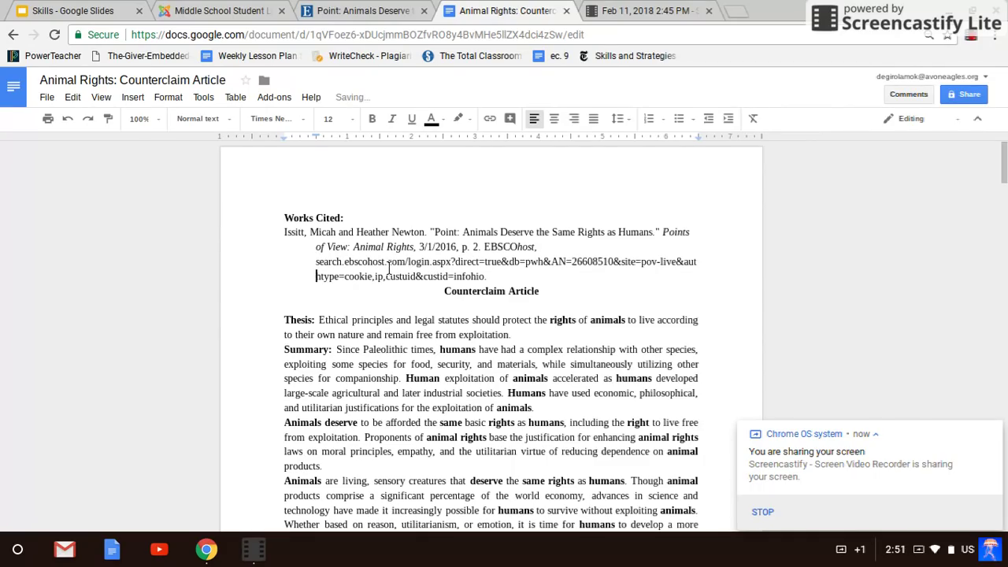
- Add the two authors' last names in unbolded parentheses after "Works Cited:" and insert an empty line above the Counterclaim Article heading
click(363, 212)
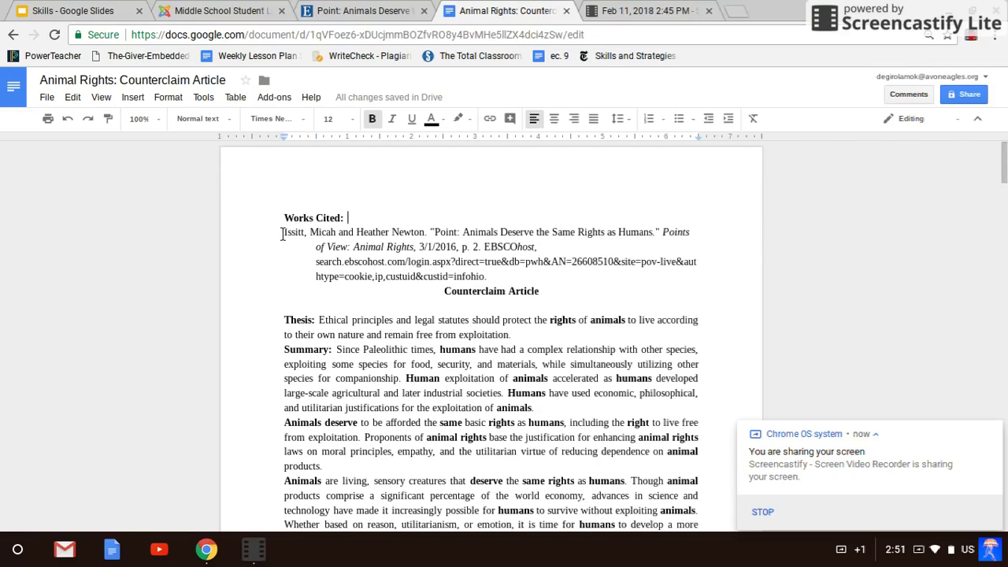
drag(282, 233, 307, 234)
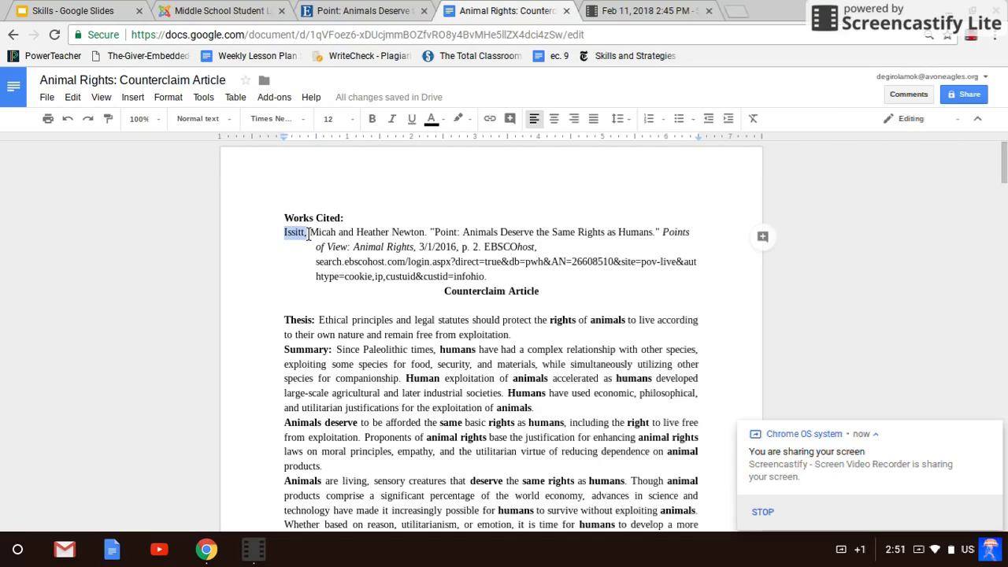
click(358, 218)
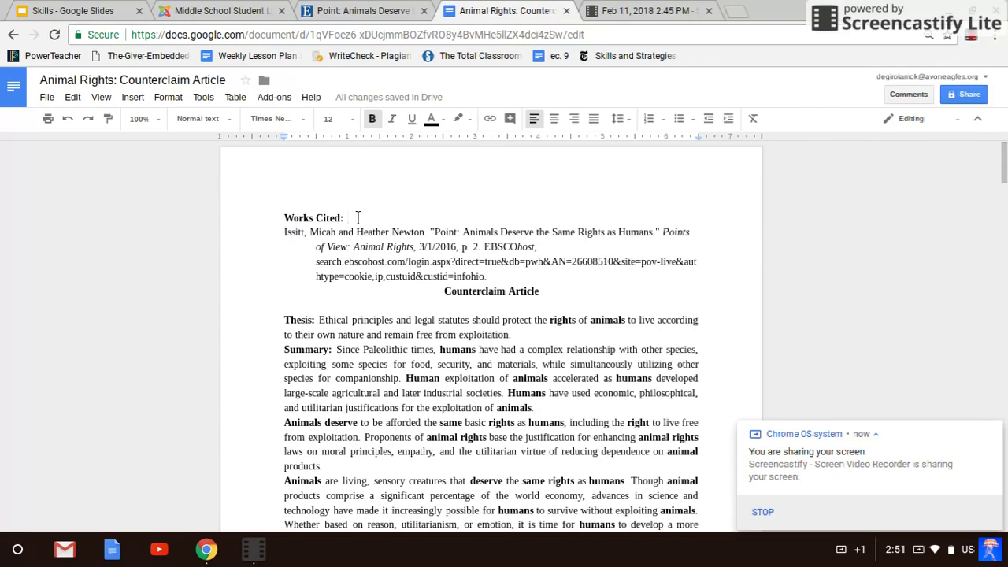
text(()
key(BackSpace)
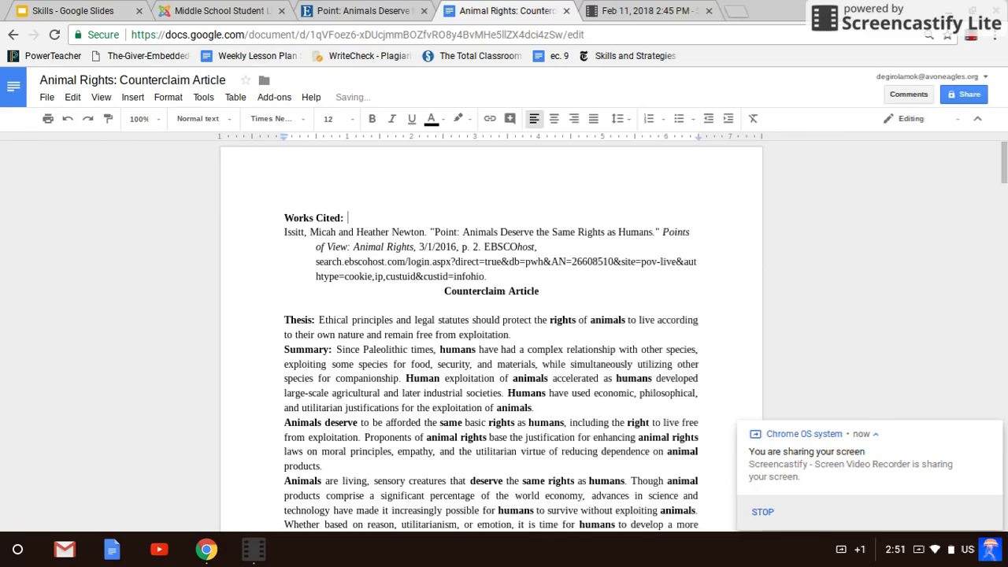
text((Issitt and Newton))
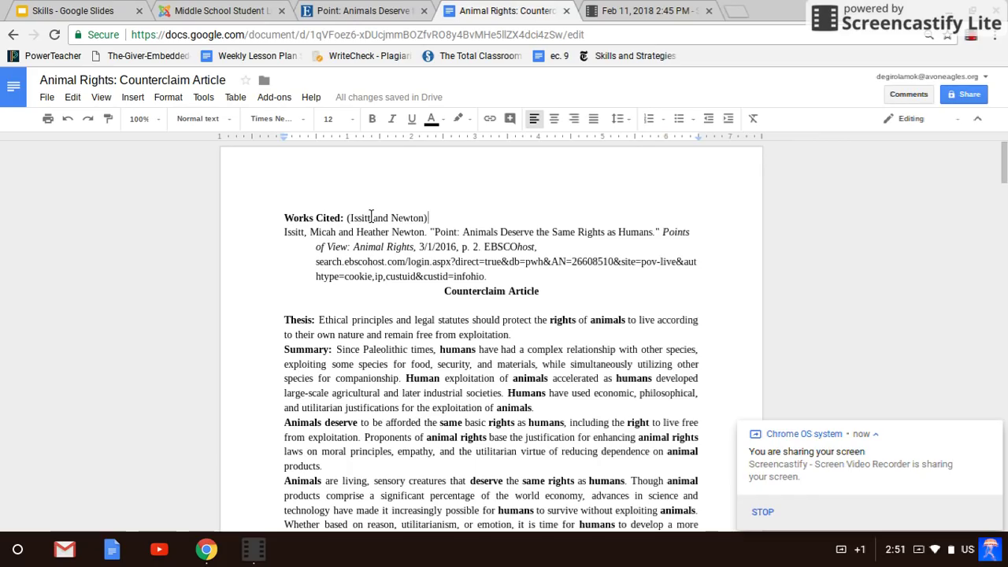
click(441, 292)
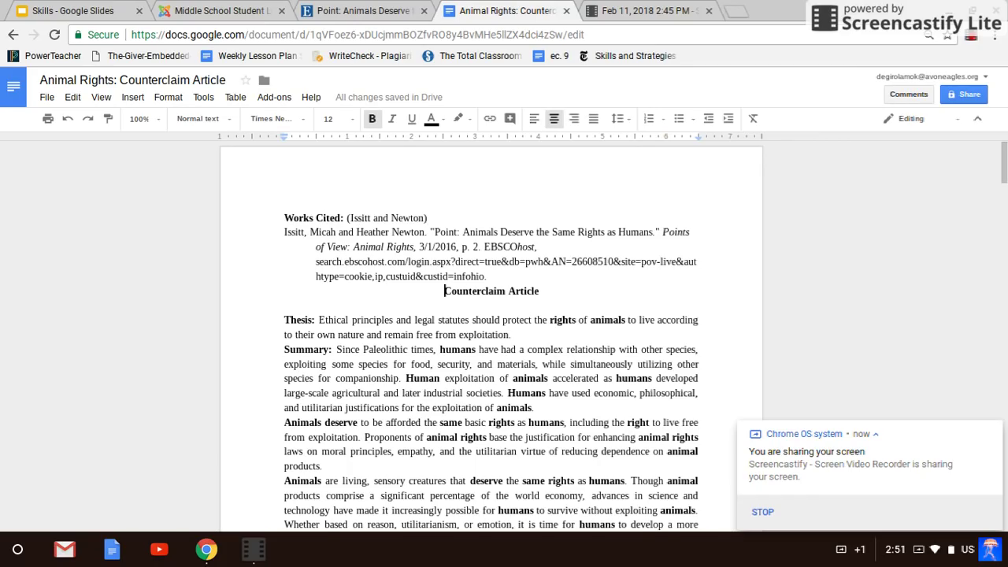
key(Return)
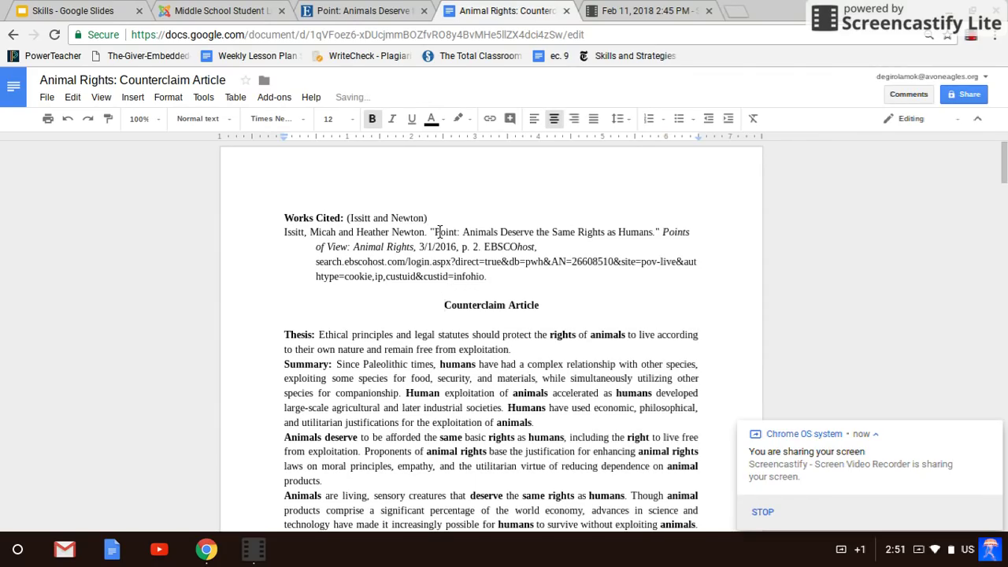
- Review the article title within the citation and examine the citation formats on the EBSCOhost page
drag(436, 231, 654, 235)
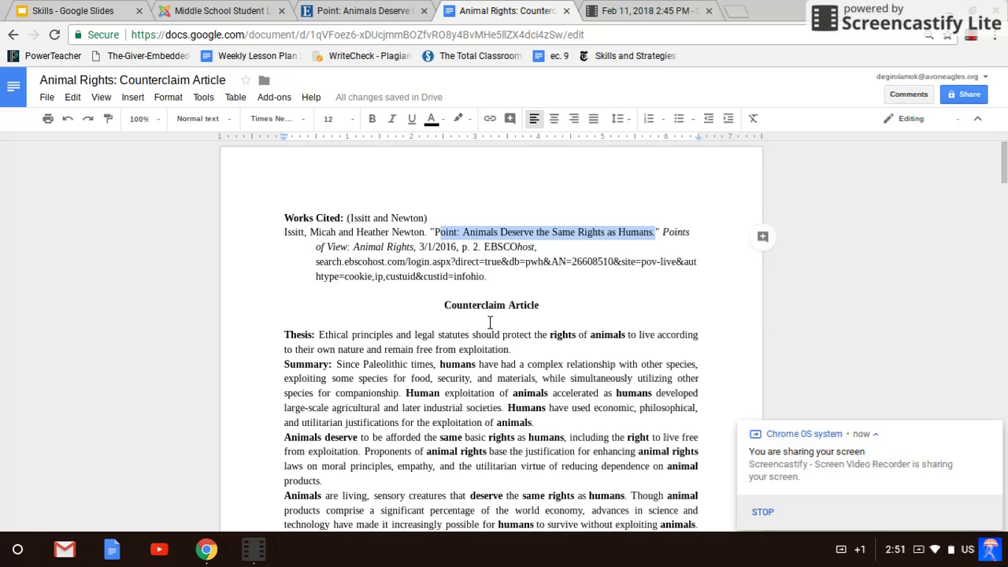
click(418, 198)
click(363, 10)
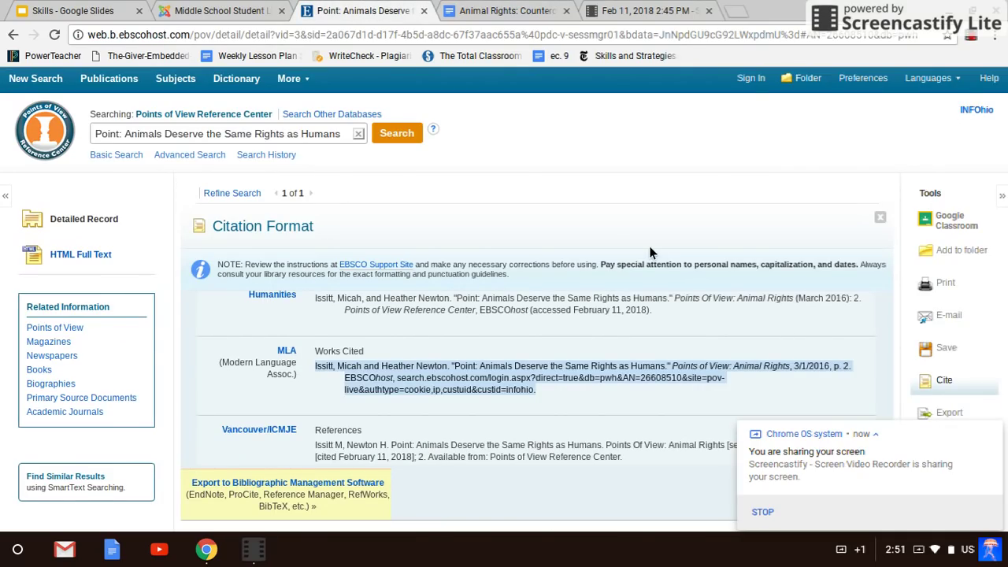
scroll(648, 246, down, 1)
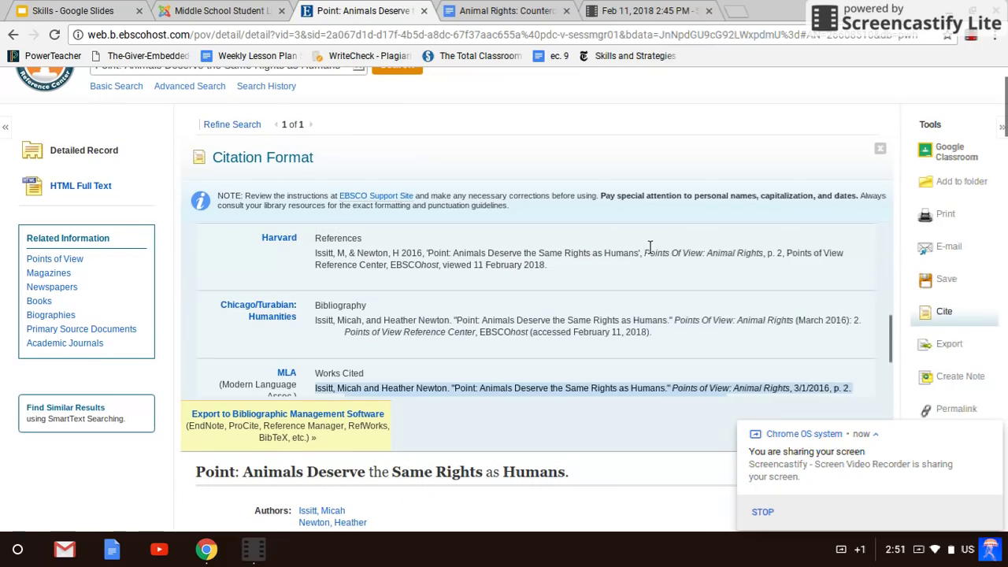
- Close the citation formats and check the related items listed beside the article text
click(879, 150)
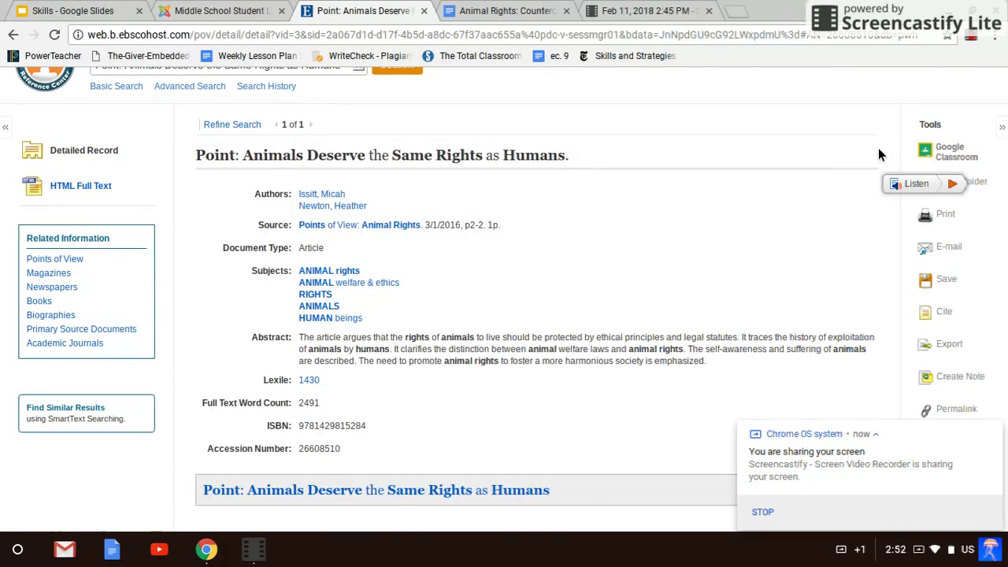
scroll(796, 161, down, 5)
scroll(796, 156, down, 1)
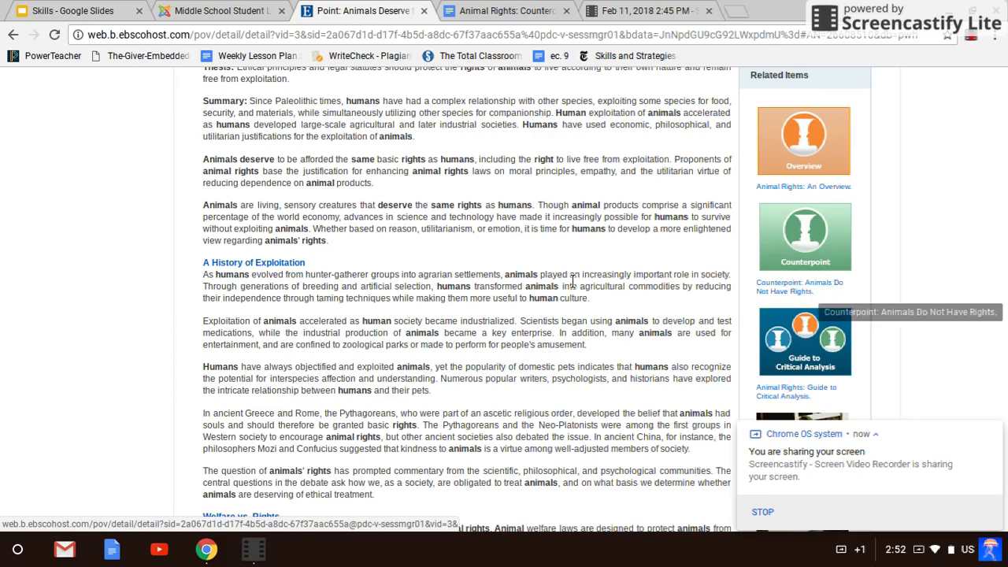
scroll(813, 298, up, 10)
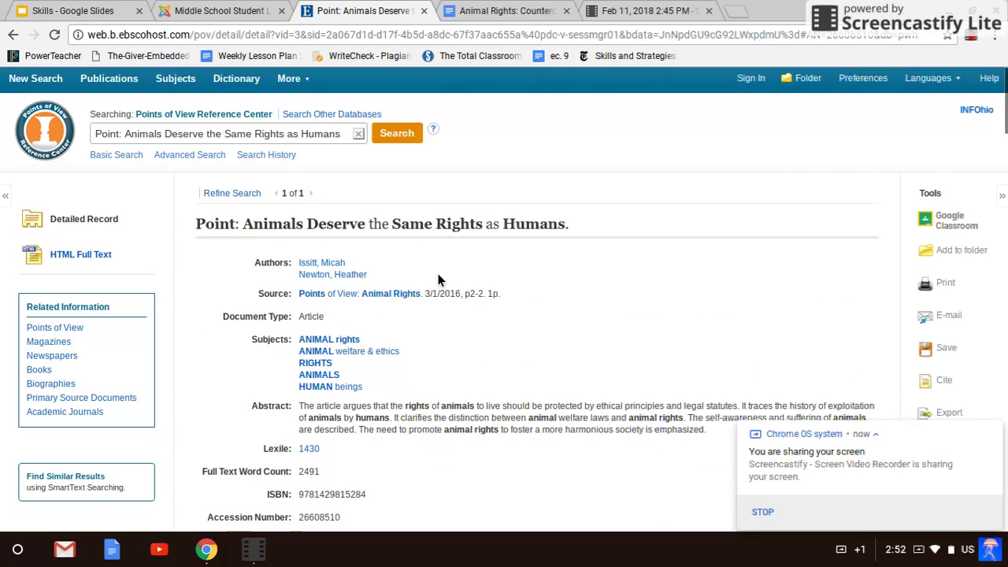
- Search Points of View Reference Center for "Counterpoint: Animals do not deserve the same rights as humans" and open the matching article
triple_click(210, 130)
text(Counte)
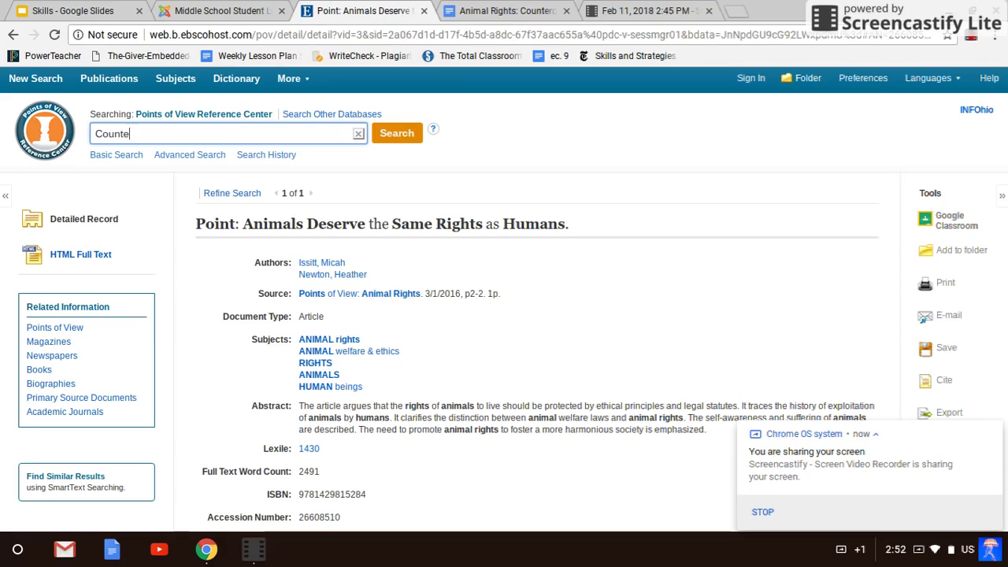
text(rpoint: Animal)
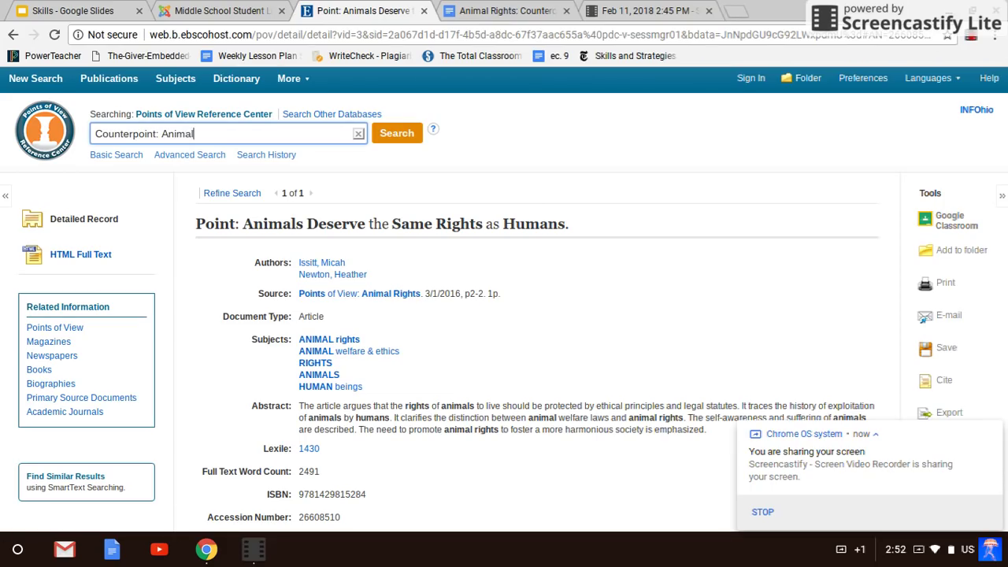
text(s do not deser)
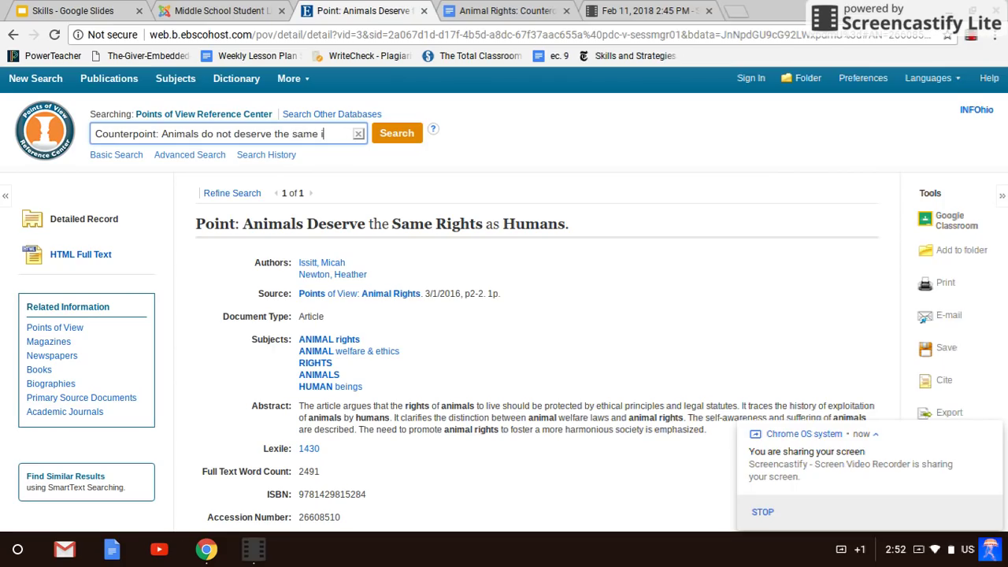
text(ve the ame rights as humans)
key(Return)
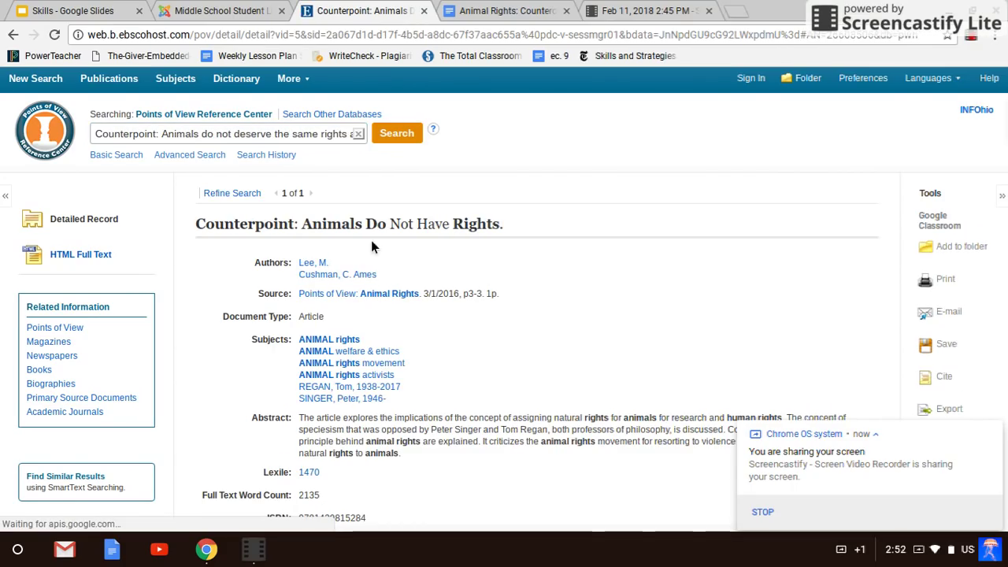
- Copy the counterpoint article's text from the Thesis paragraph through the fourth Ponder This question
scroll(579, 224, down, 6)
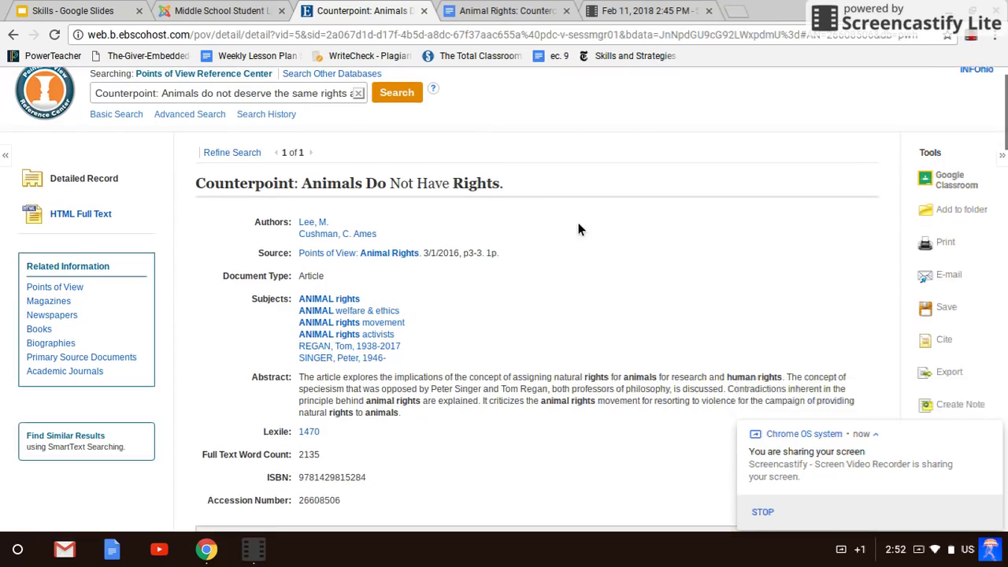
scroll(579, 224, down, 2)
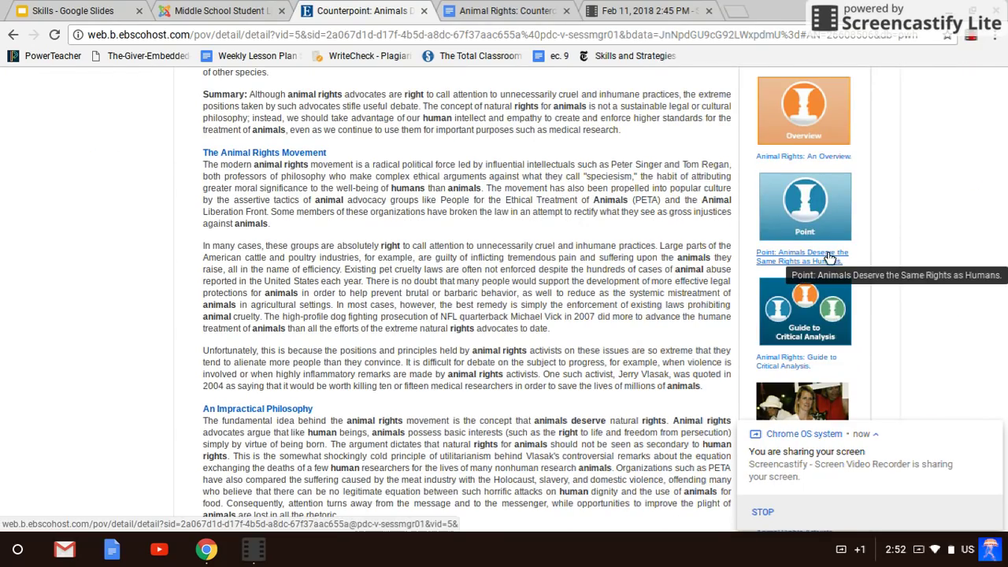
scroll(241, 520, up, 8)
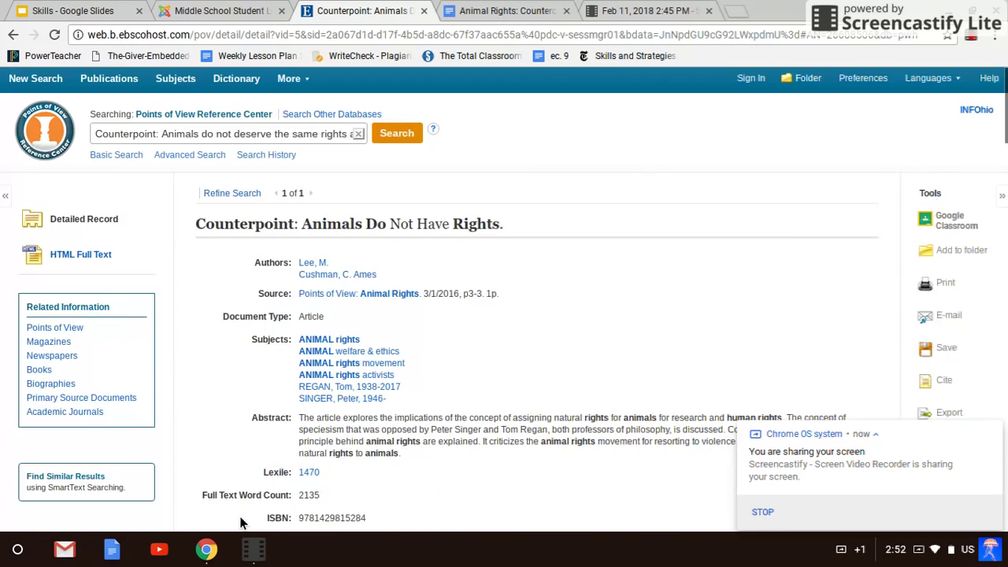
scroll(240, 520, down, 1)
scroll(241, 515, down, 3)
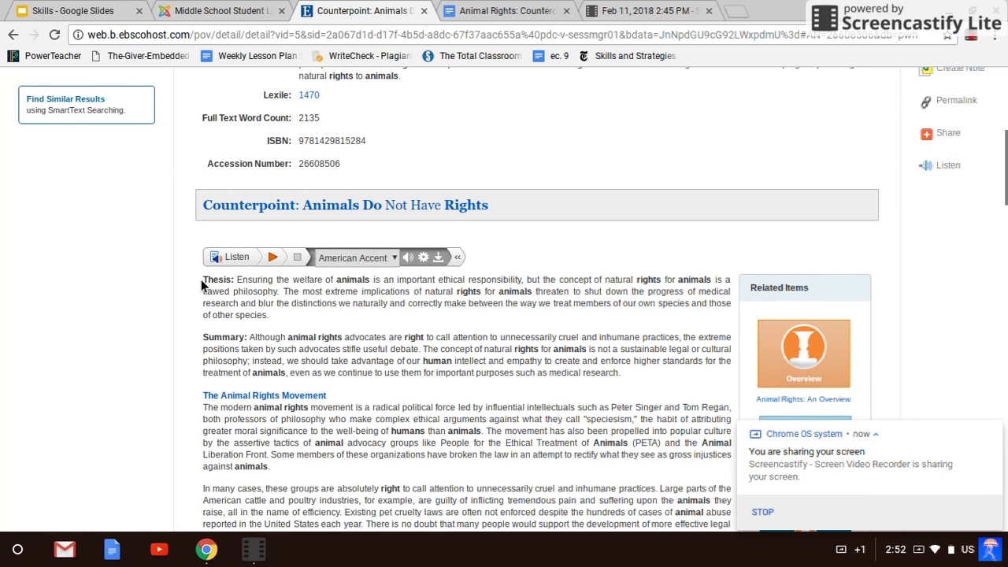
drag(200, 275, 319, 195)
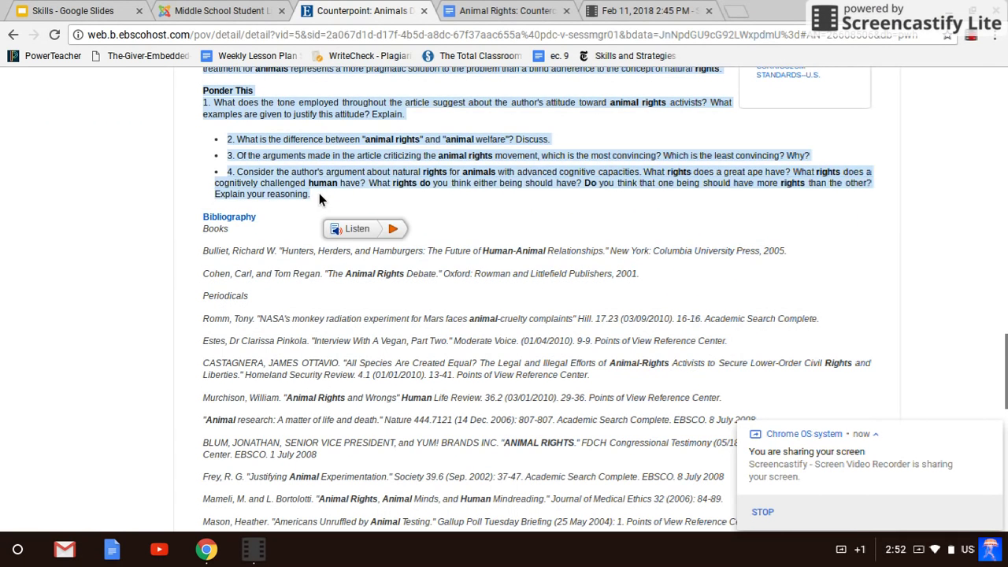
- Create a new blank Google Docs document and paste the copied counterpoint article into it
click(502, 11)
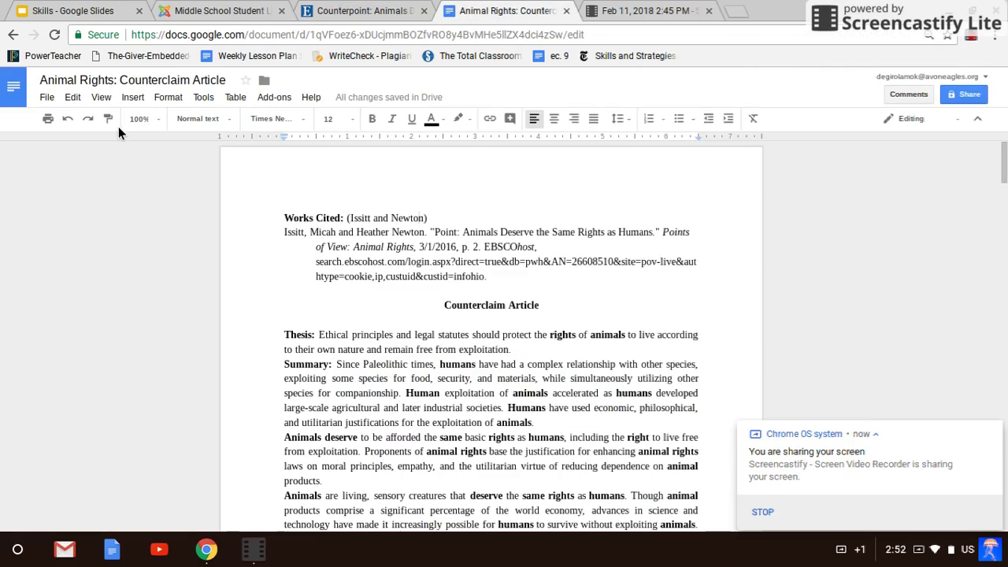
click(13, 86)
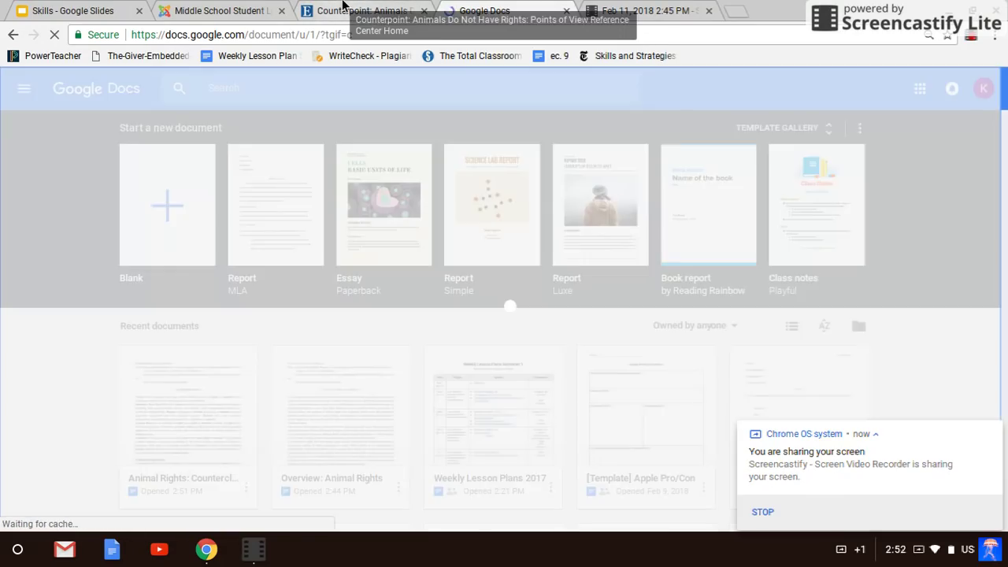
click(342, 8)
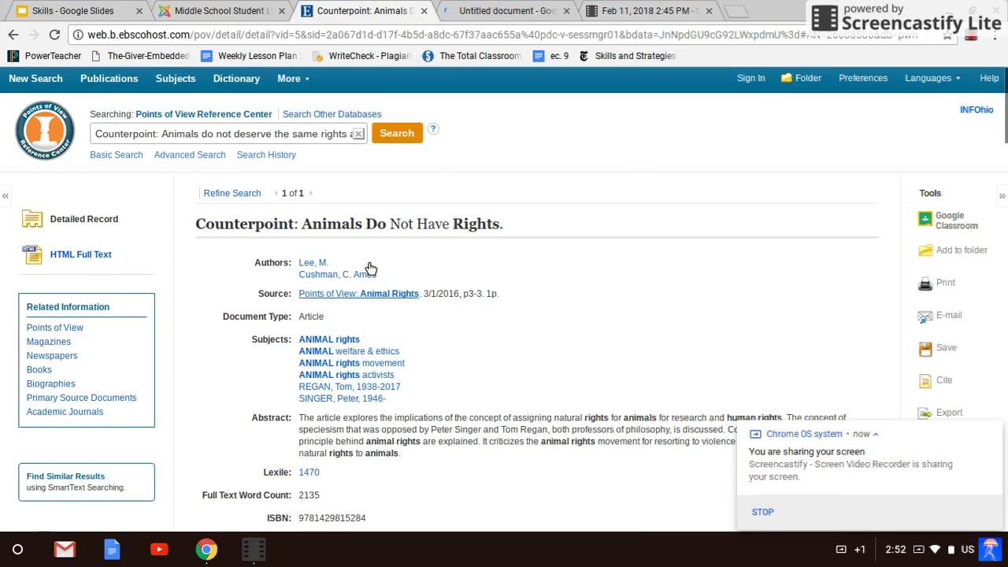
click(497, 8)
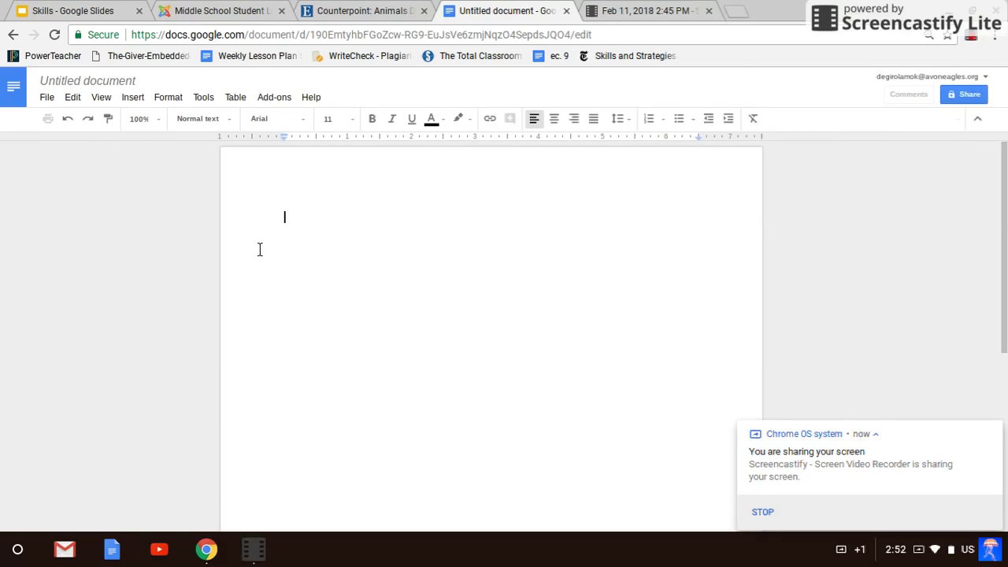
key(ctrl+v)
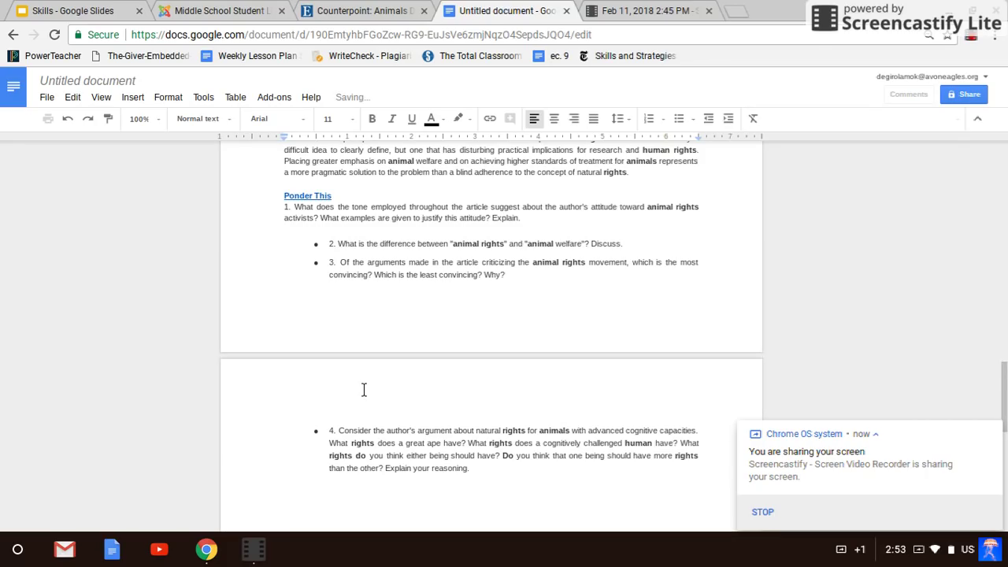
- Format the whole pasted article in Times New Roman, size 12, with black text
key(ctrl+a)
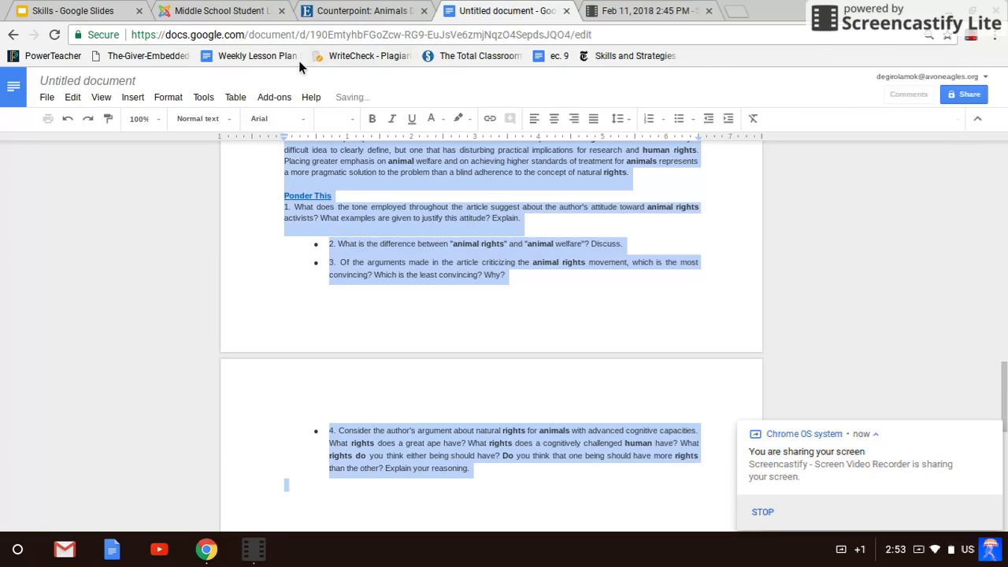
click(260, 122)
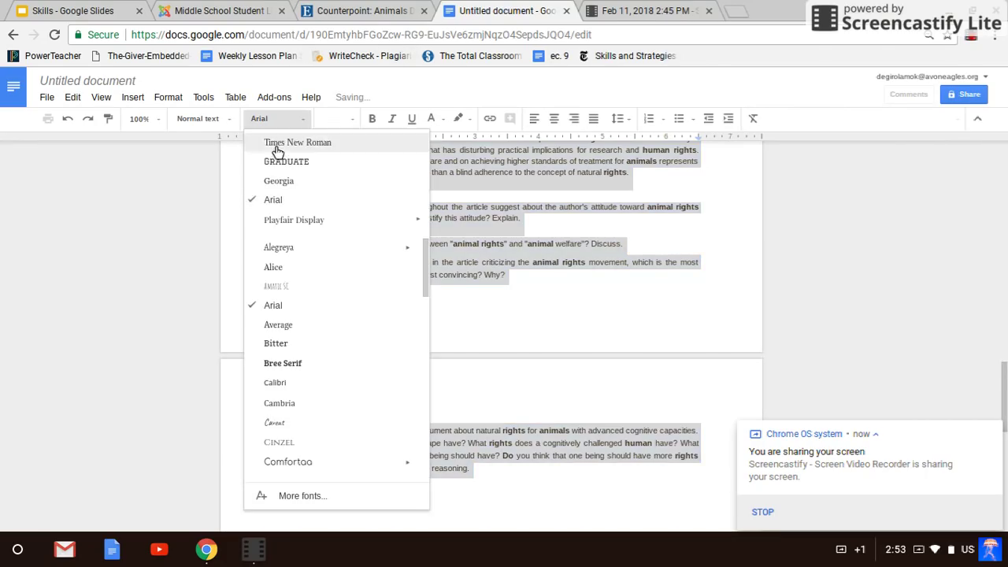
click(353, 122)
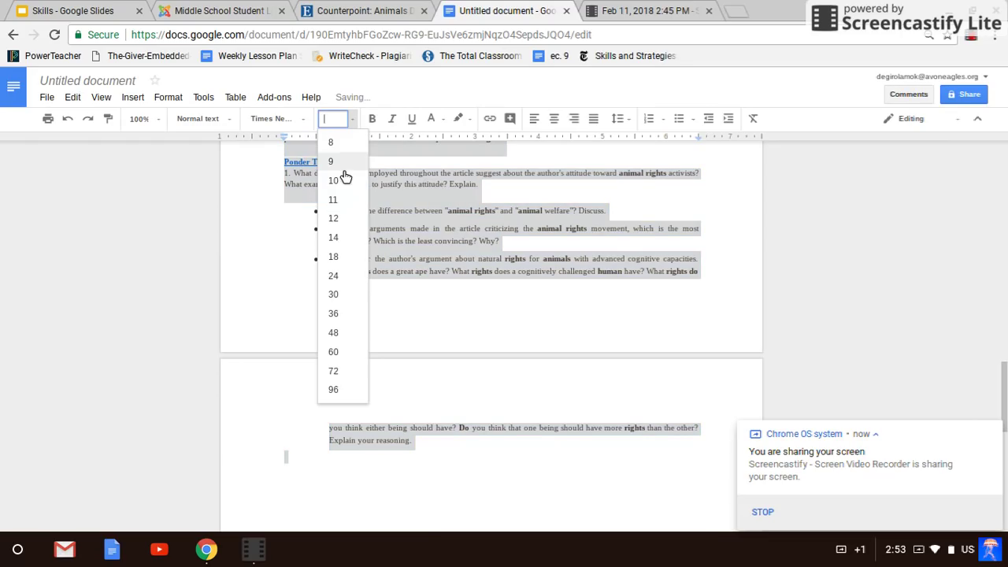
click(334, 220)
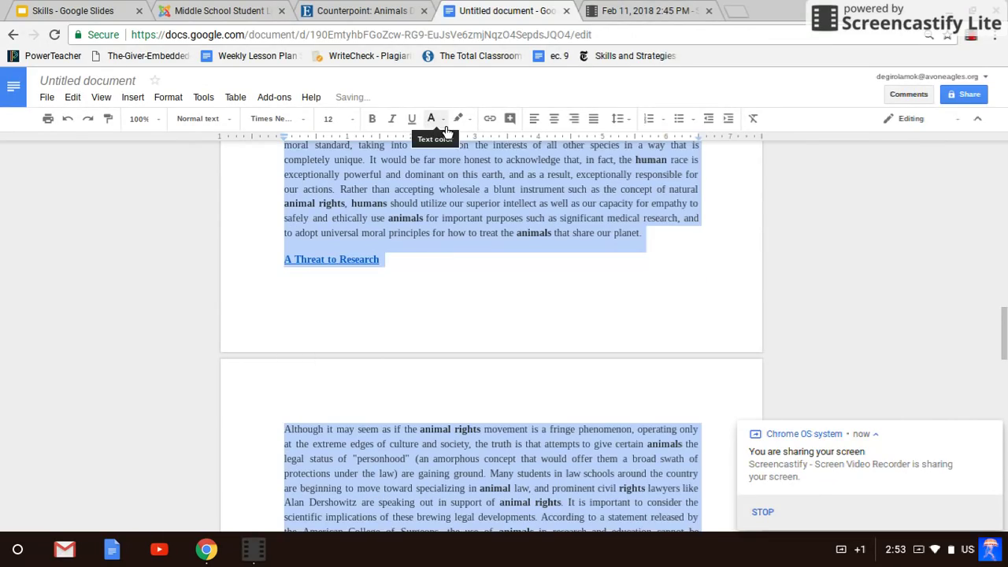
click(431, 119)
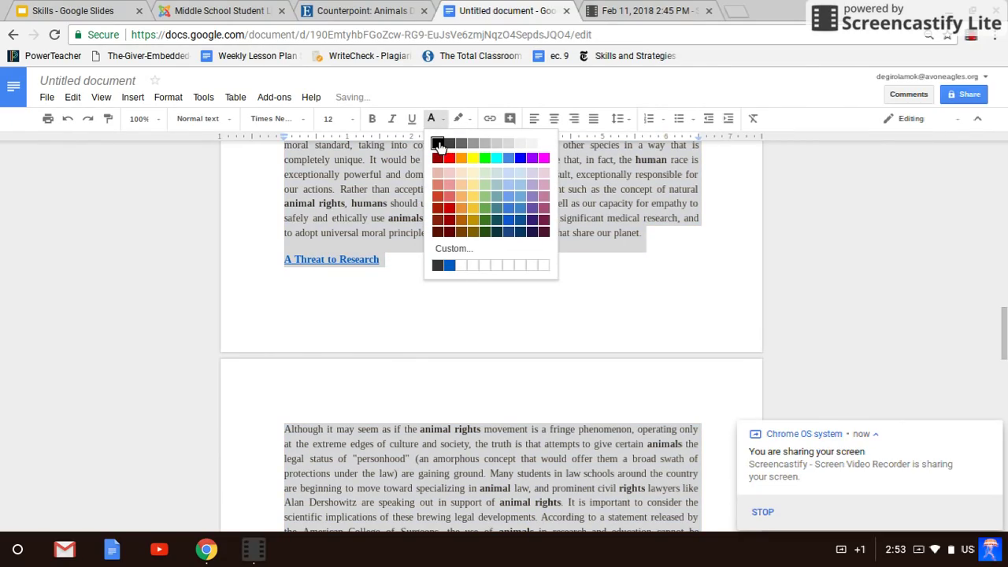
click(438, 145)
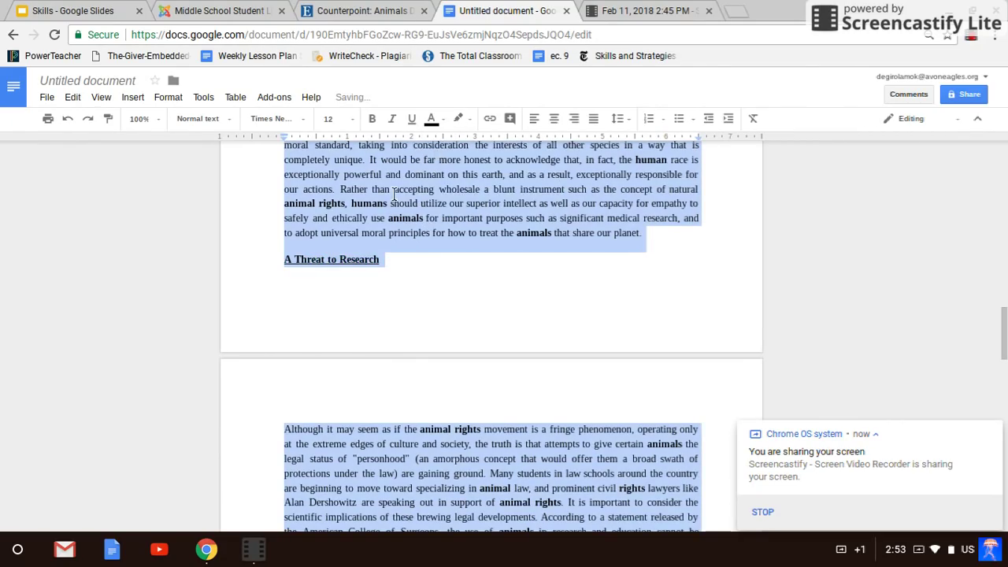
- Add the centered bold heading "Claim Article" above the Thesis paragraph, followed by an empty line
click(370, 260)
scroll(370, 260, up, 10)
scroll(306, 237, up, 10)
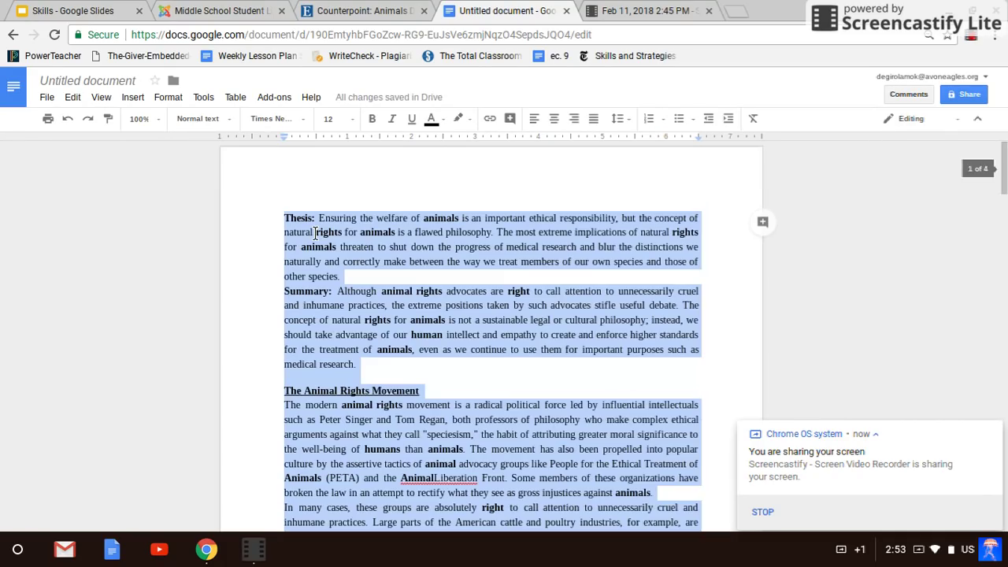
click(277, 218)
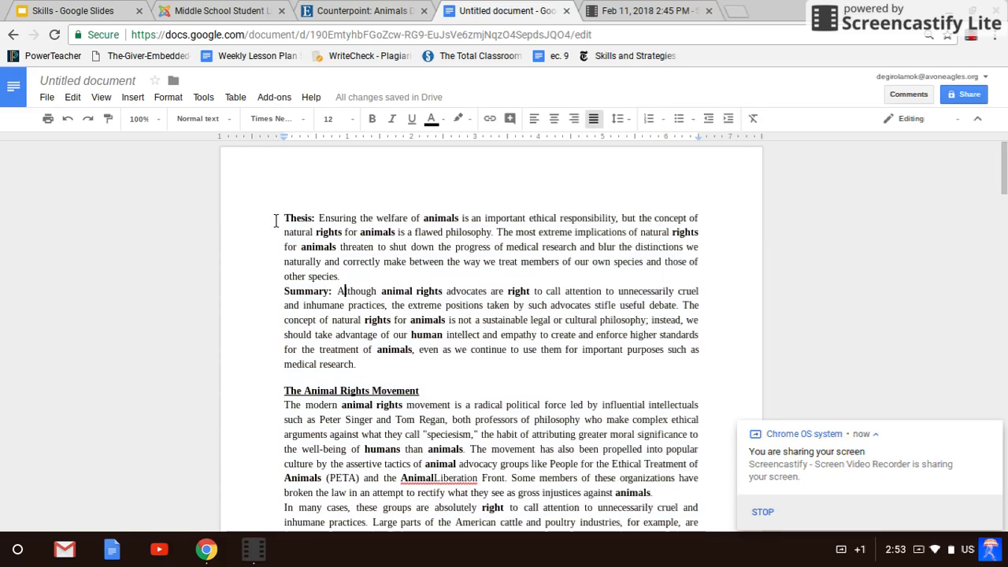
key(Return)
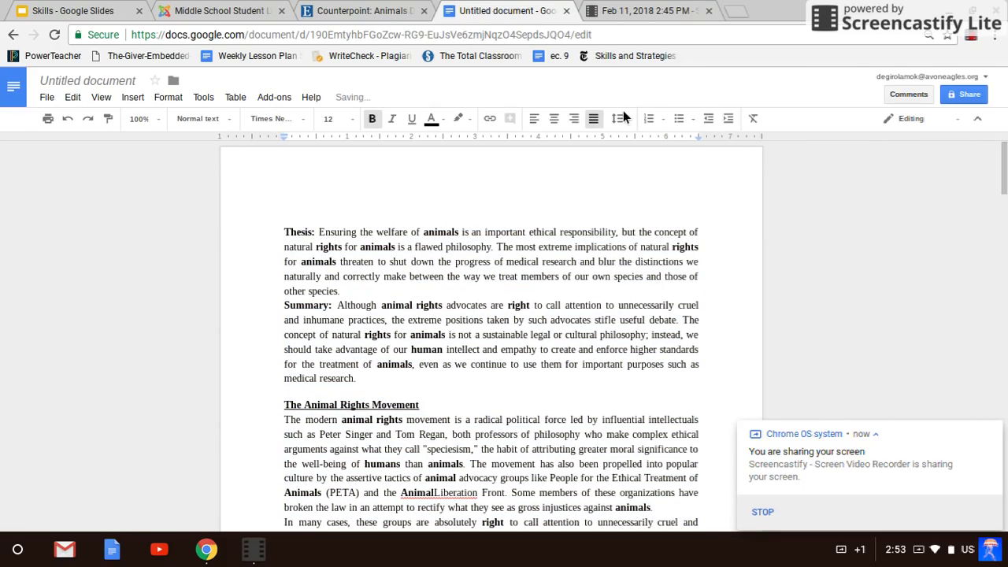
click(553, 126)
text(Cla)
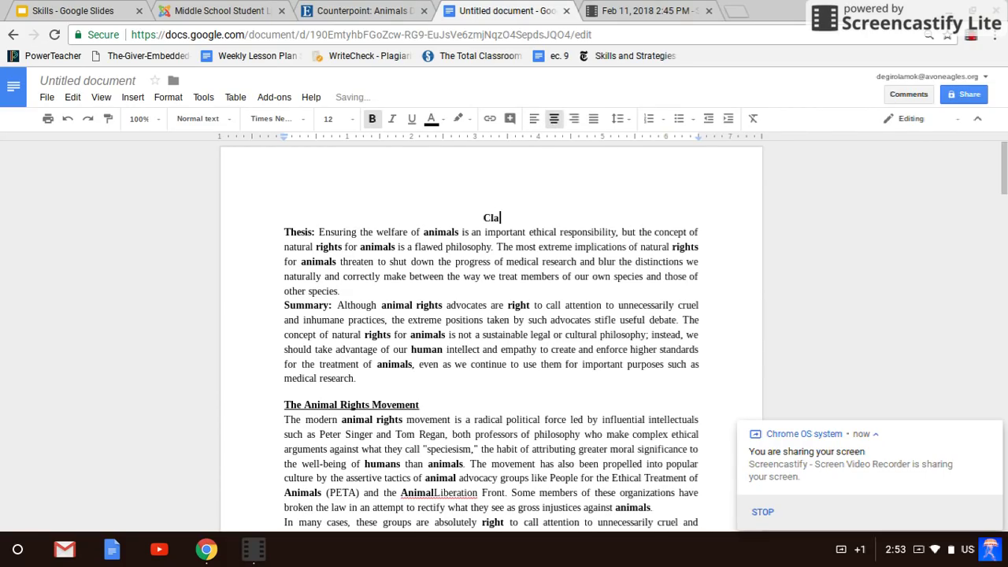
text(im Article)
key(Return)
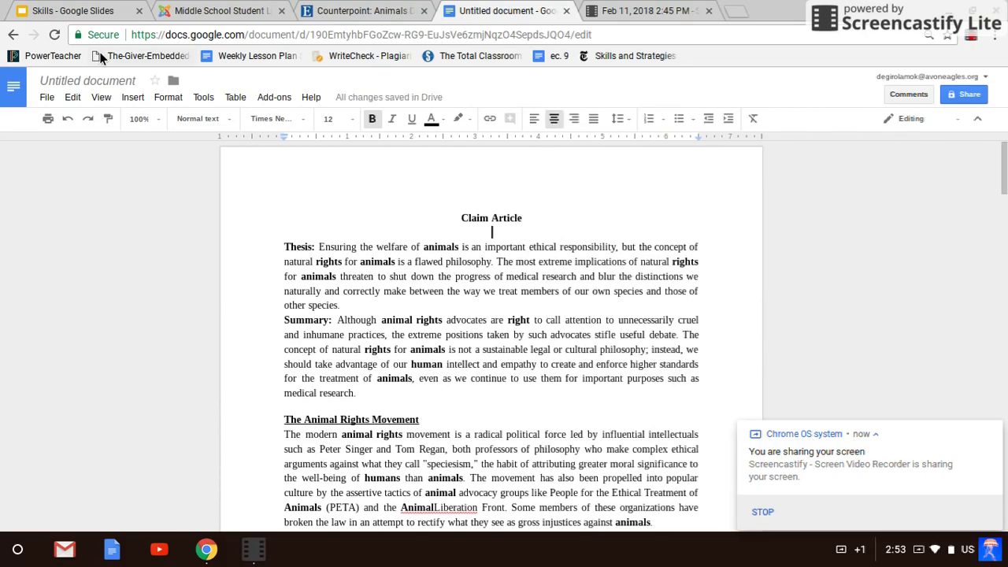
- Rename the document "Animal Rights: Claim Article"
click(79, 81)
text(Anim)
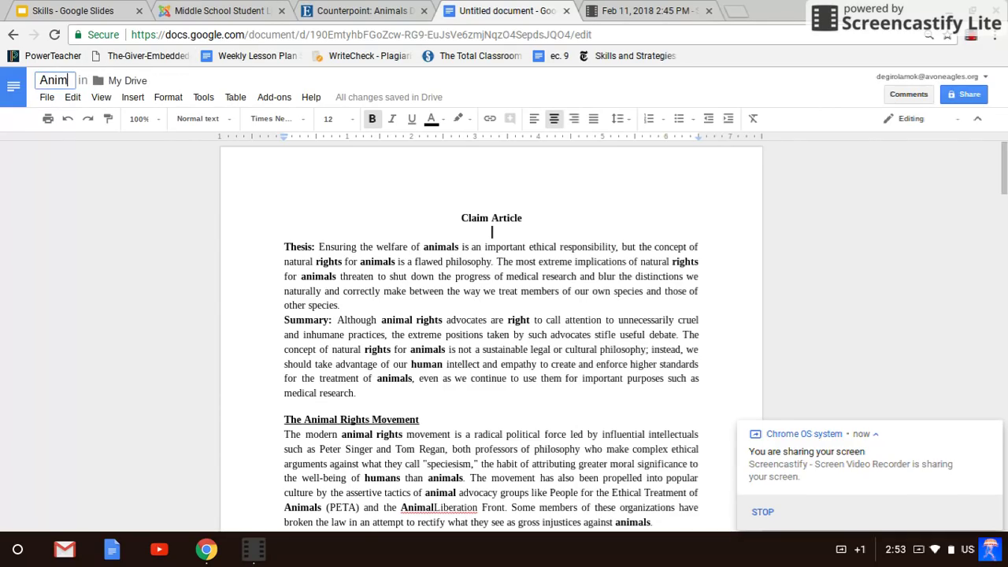
text(al Right)
key(BackSpace)
key(BackSpace)
key(BackSpace)
key(BackSpace)
key(BackSpace)
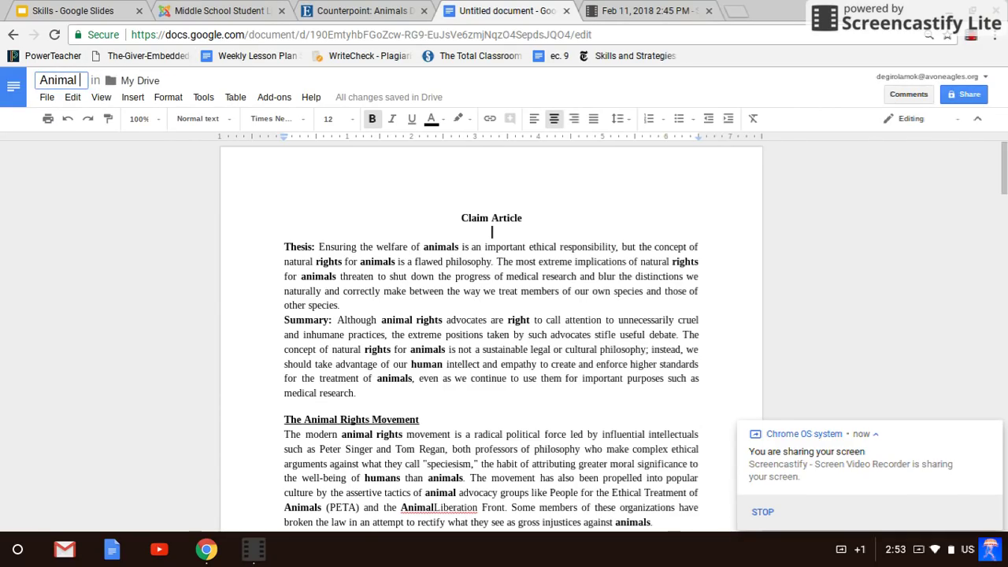
text(Rights: Cl)
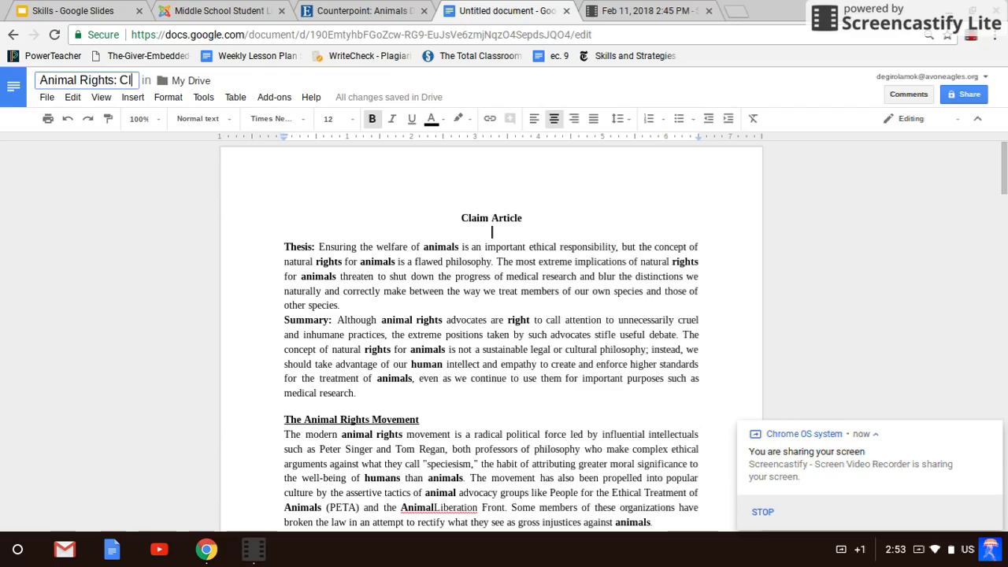
text(aim Article)
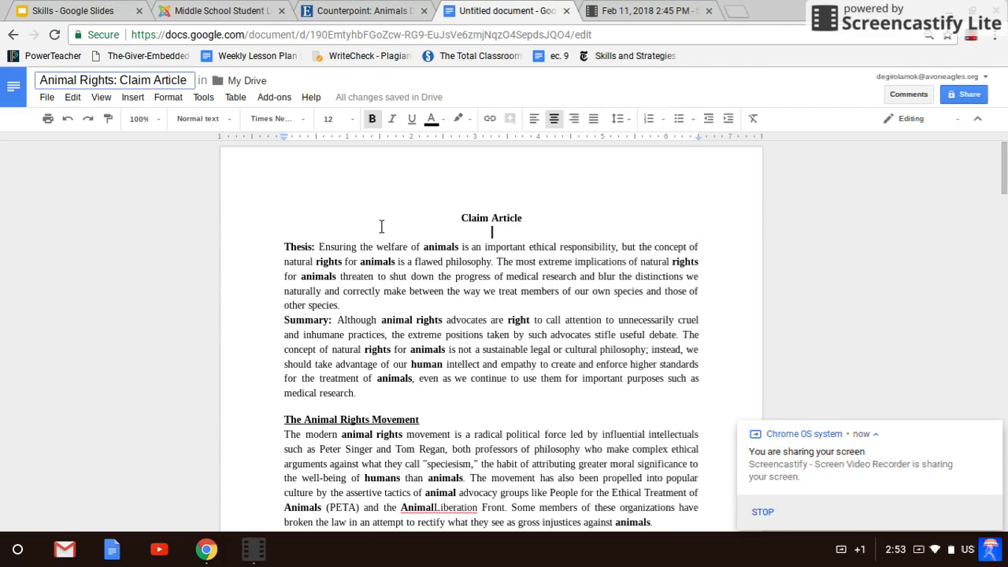
- Insert a left-aligned bold "Works Cited" line above the Claim Article heading
click(454, 216)
key(Return)
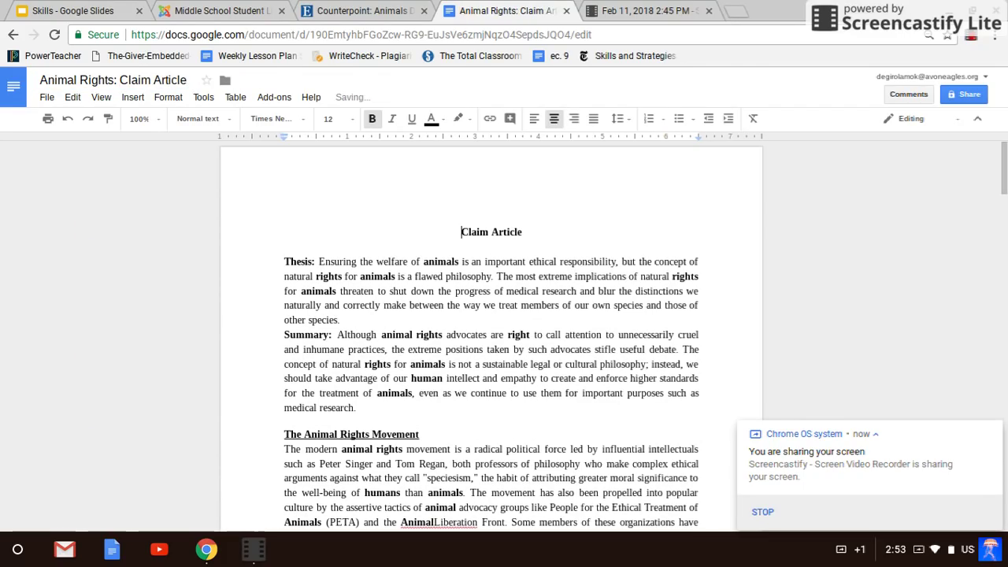
key(ctrl+shift+l)
text(Works Cl)
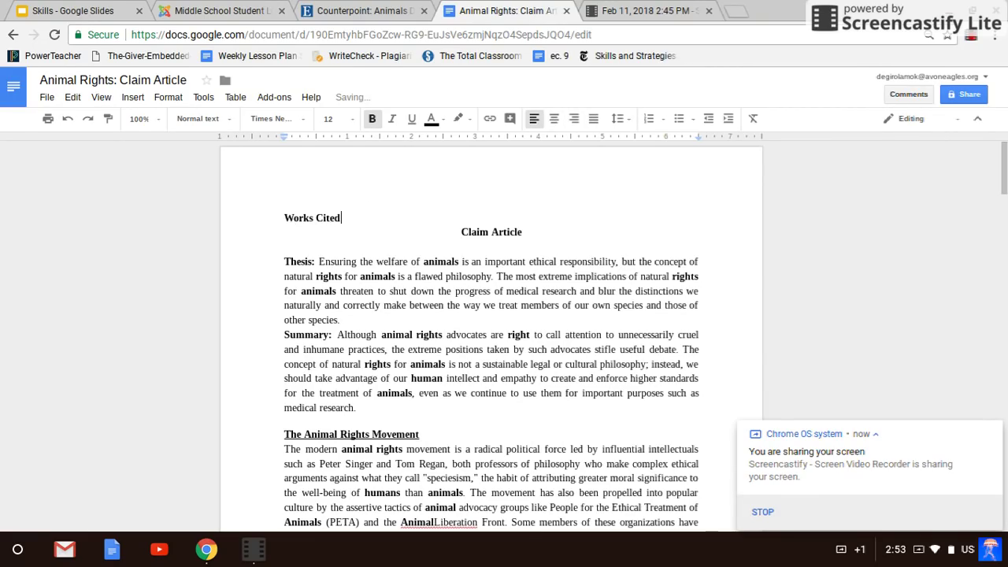
- Copy the Counterpoint article's MLA citation from EBSCOhost and paste it after "Works Cited:" in the Claim Article document
click(361, 10)
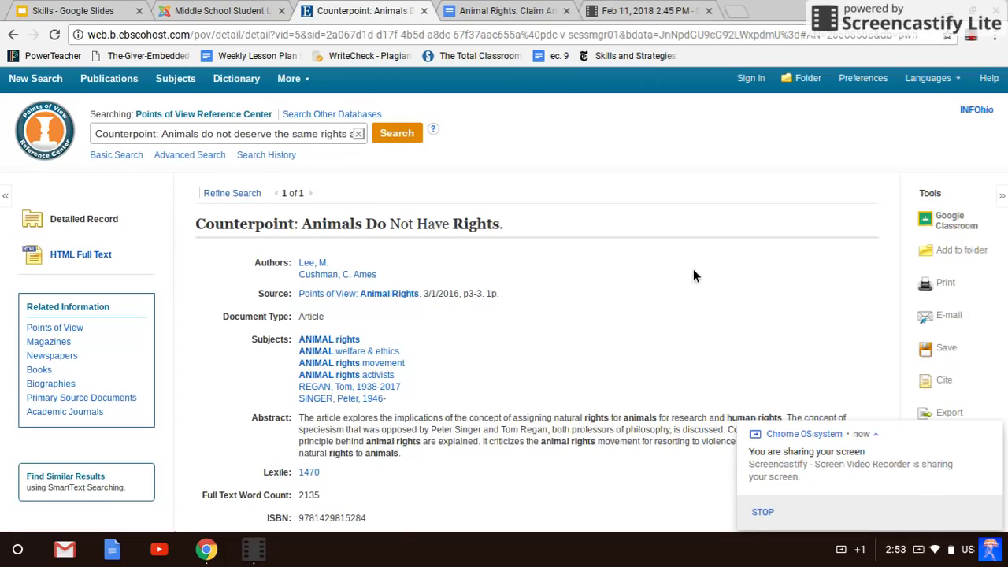
click(943, 382)
scroll(501, 300, down, 5)
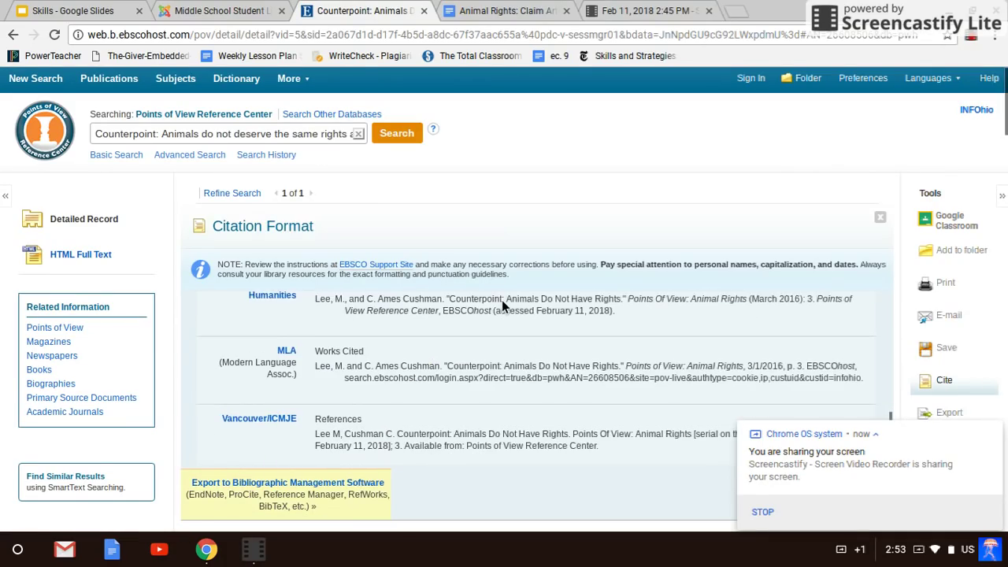
drag(313, 356, 527, 384)
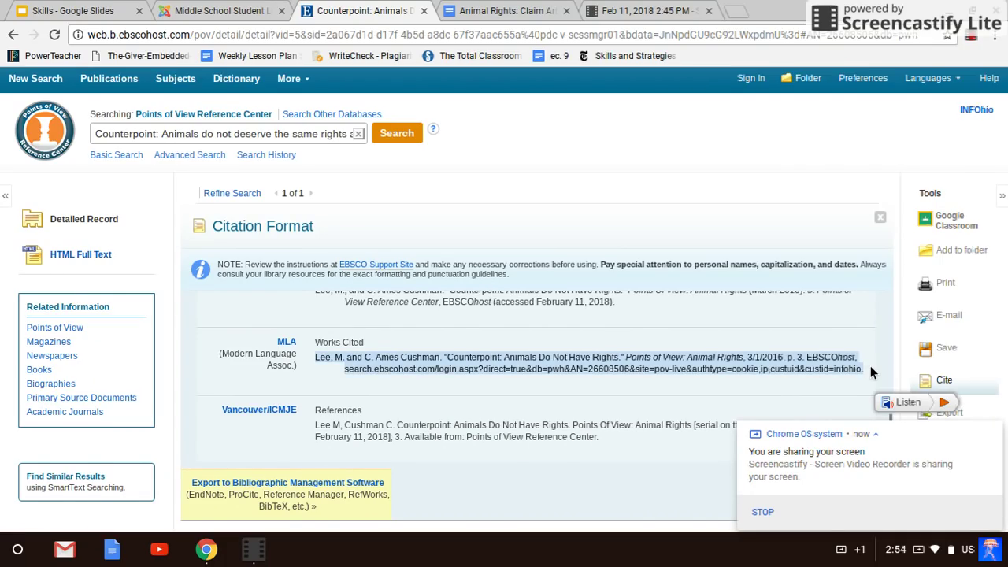
click(507, 8)
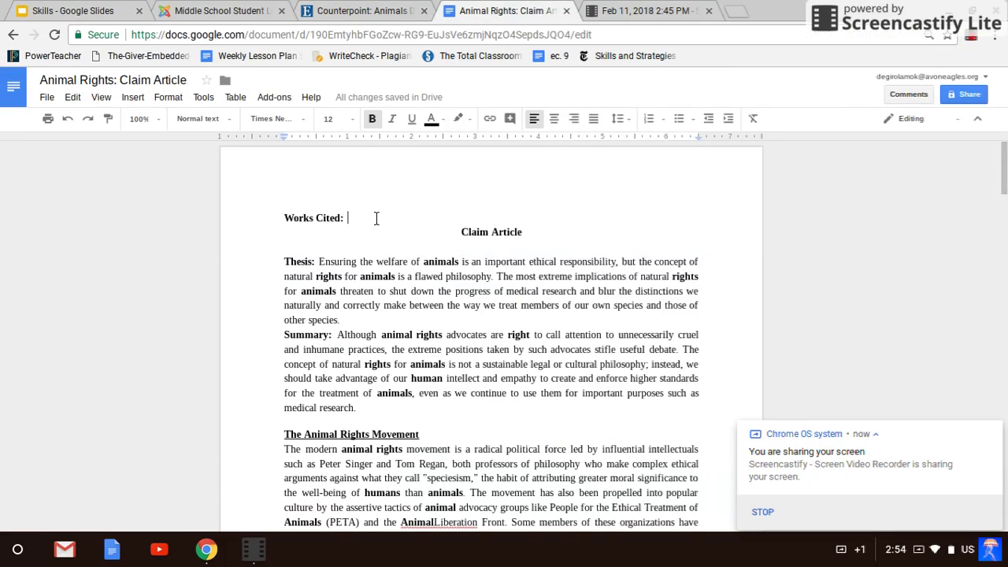
key(ctrl+v)
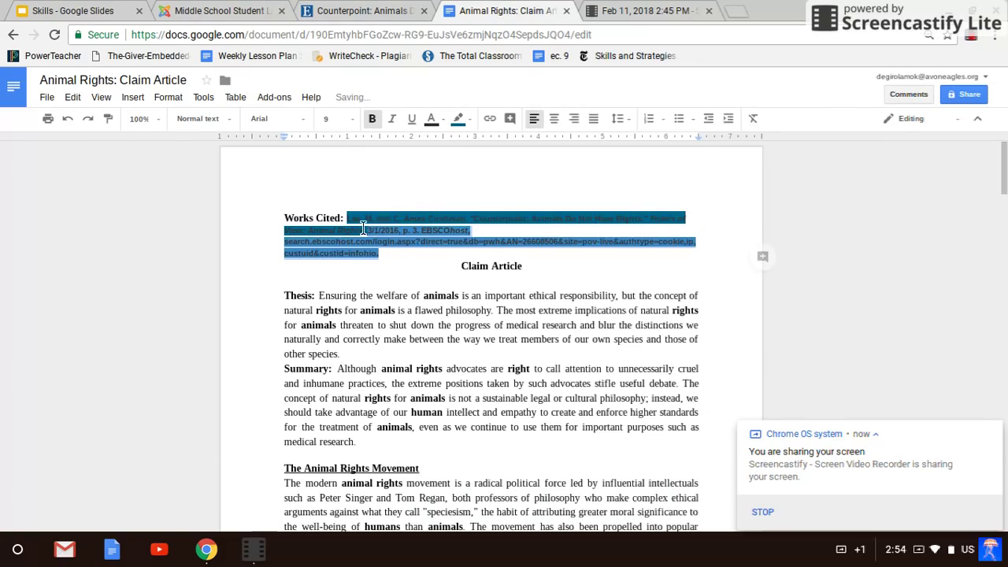
- Format the pasted citation as non-bold, unhighlighted black text in Times New Roman, size 12
click(459, 120)
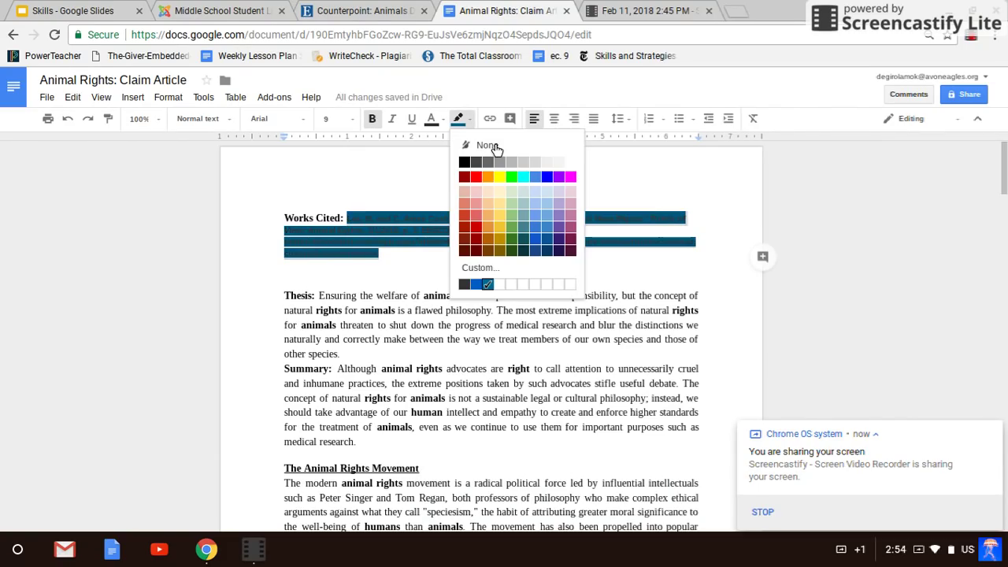
click(571, 162)
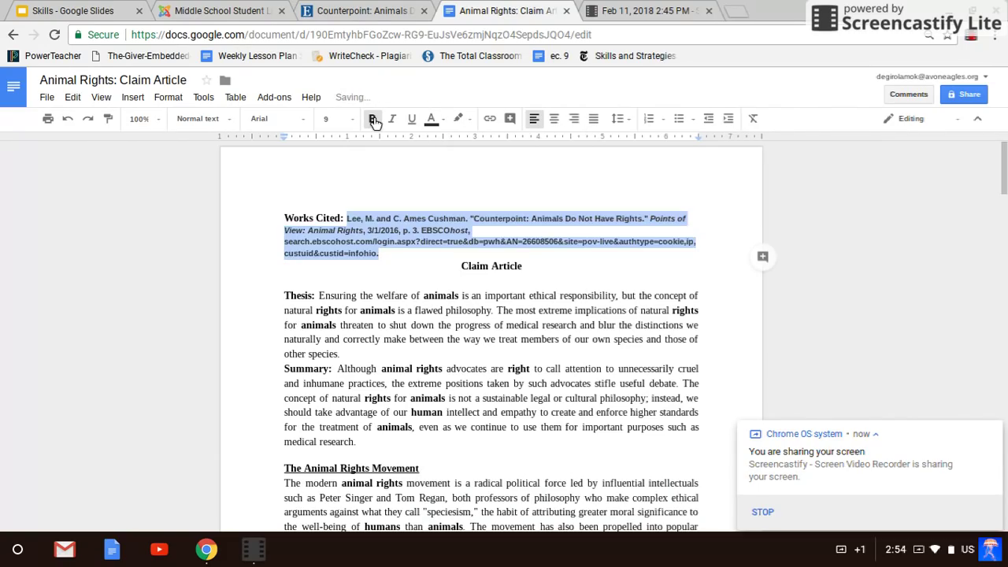
click(335, 115)
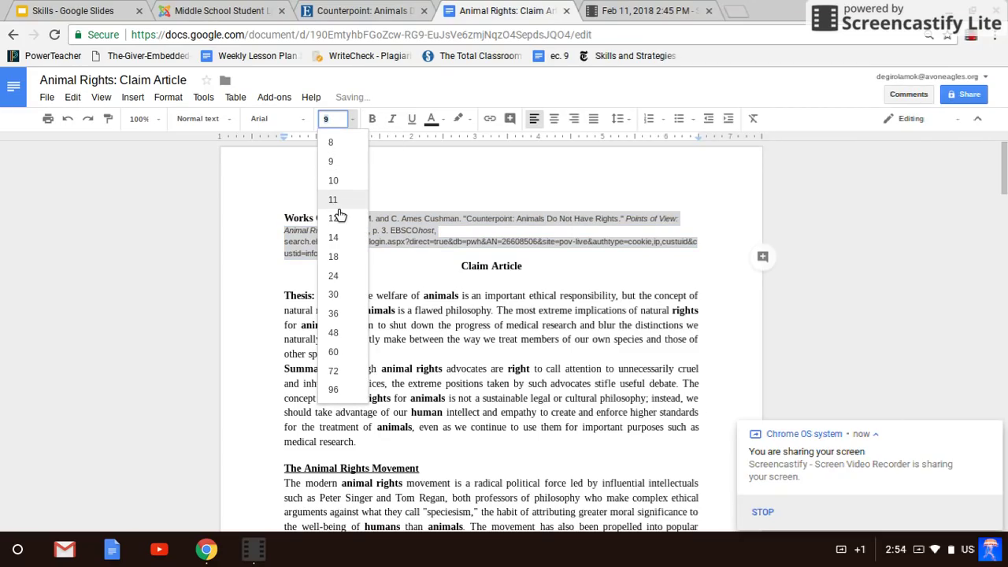
click(340, 211)
click(264, 119)
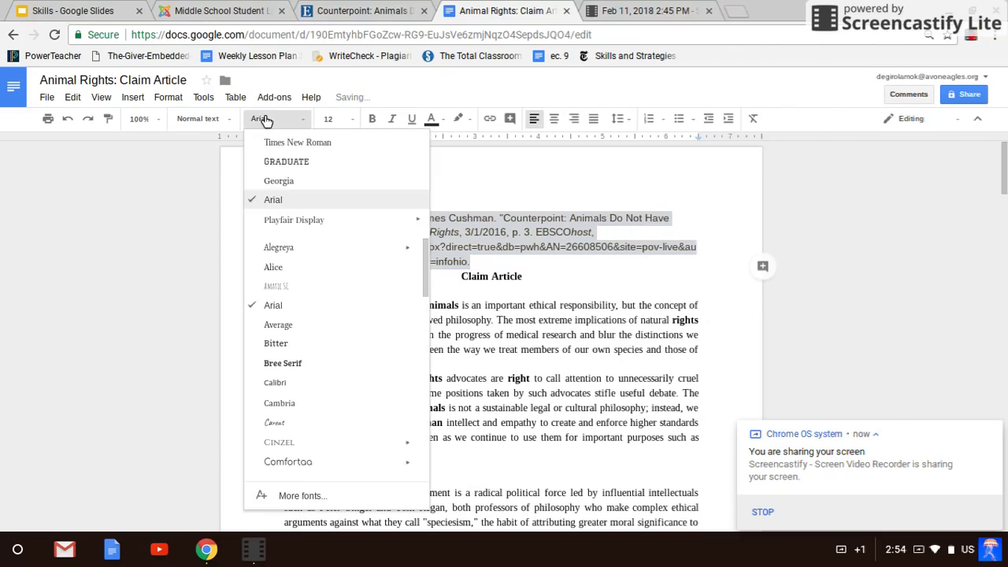
click(297, 143)
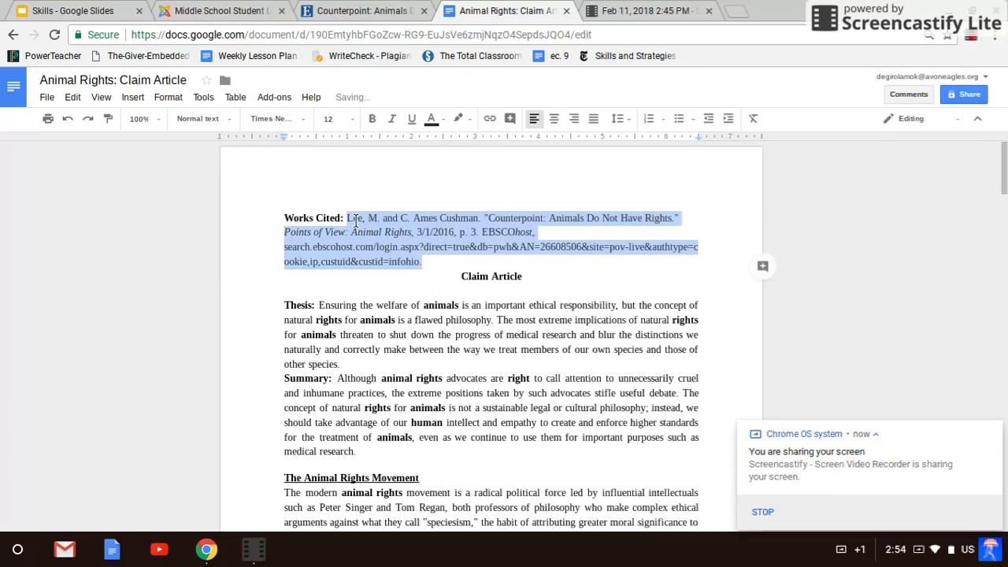
click(355, 220)
shift+click(433, 260)
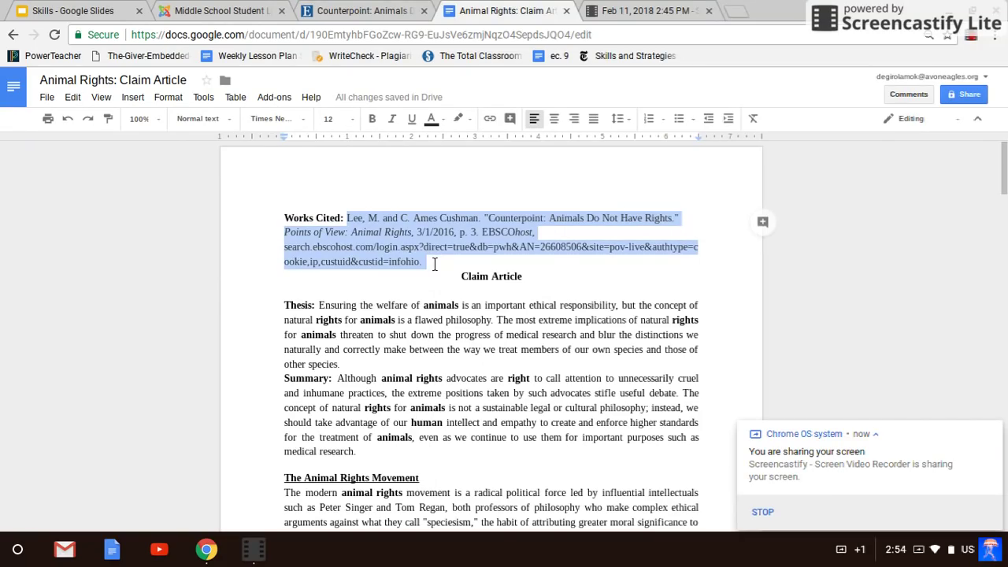
click(431, 118)
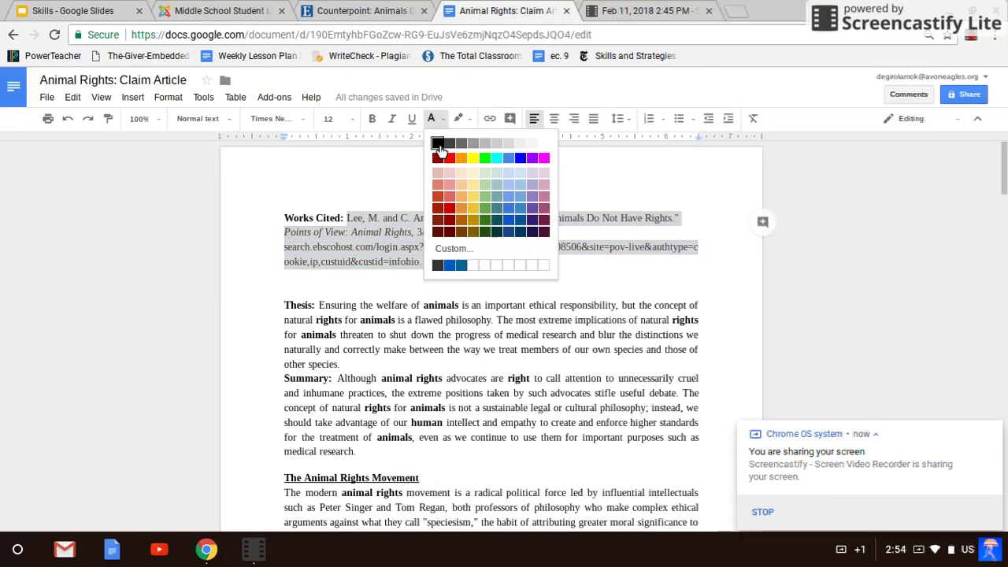
click(438, 145)
- Move the citation onto its own line below "Works Cited:" and indent each of its continuation lines
click(347, 218)
key(Return)
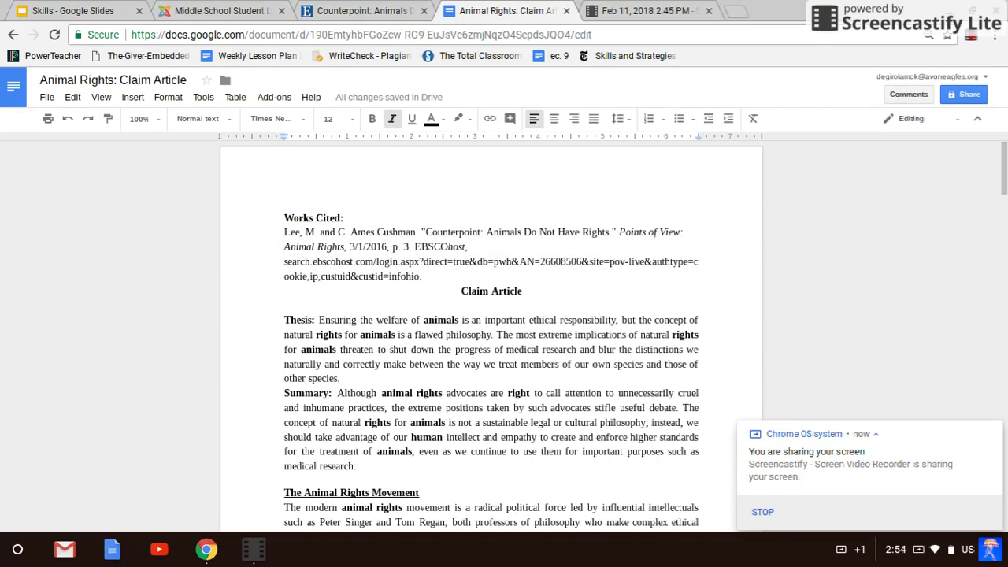
key(Tab)
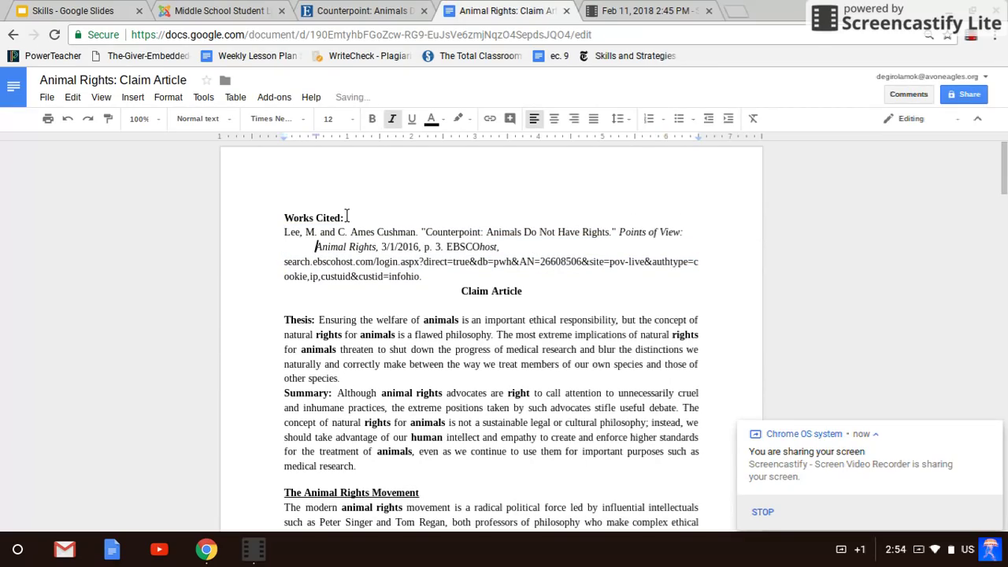
click(315, 262)
key(Tab)
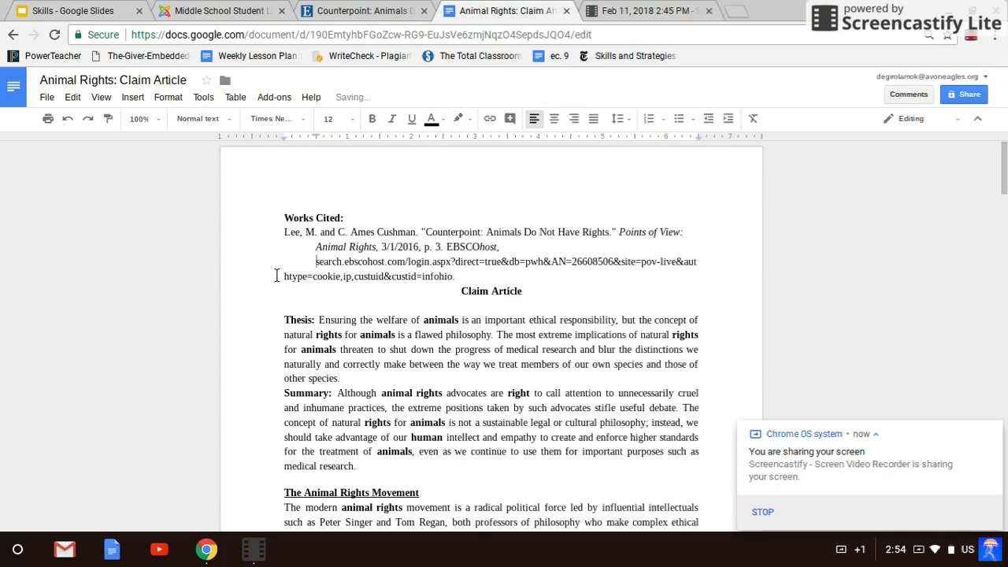
key(Tab)
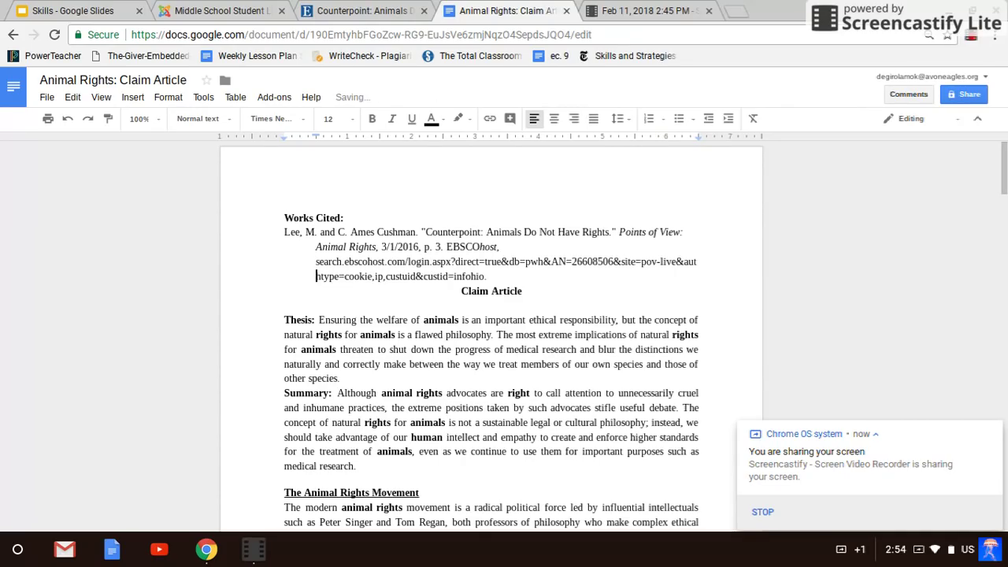
- Add the two authors' last names in parentheses, in non-bold text, after "Works Cited:"
click(369, 211)
key(ctrl+b)
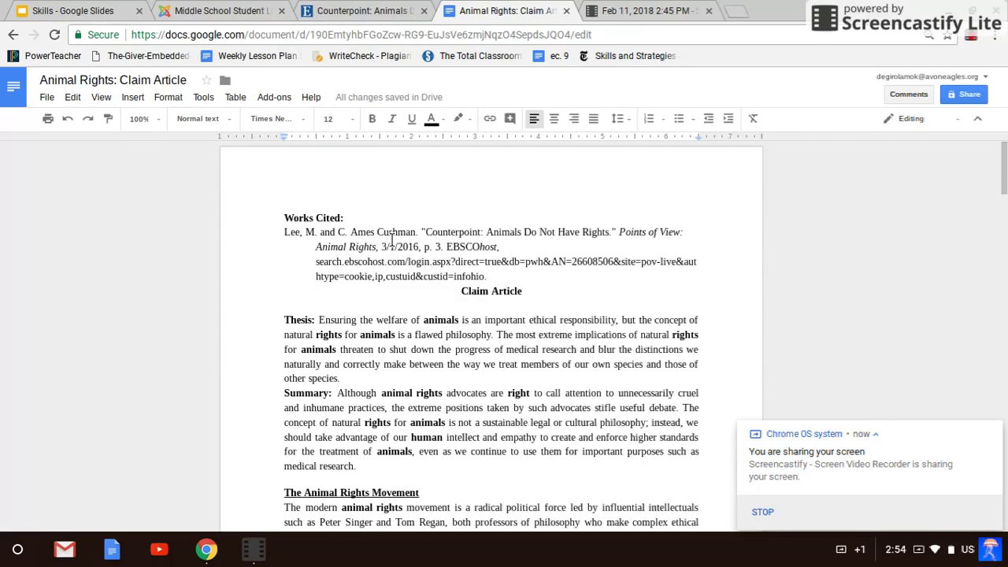
text((Lee and CU)
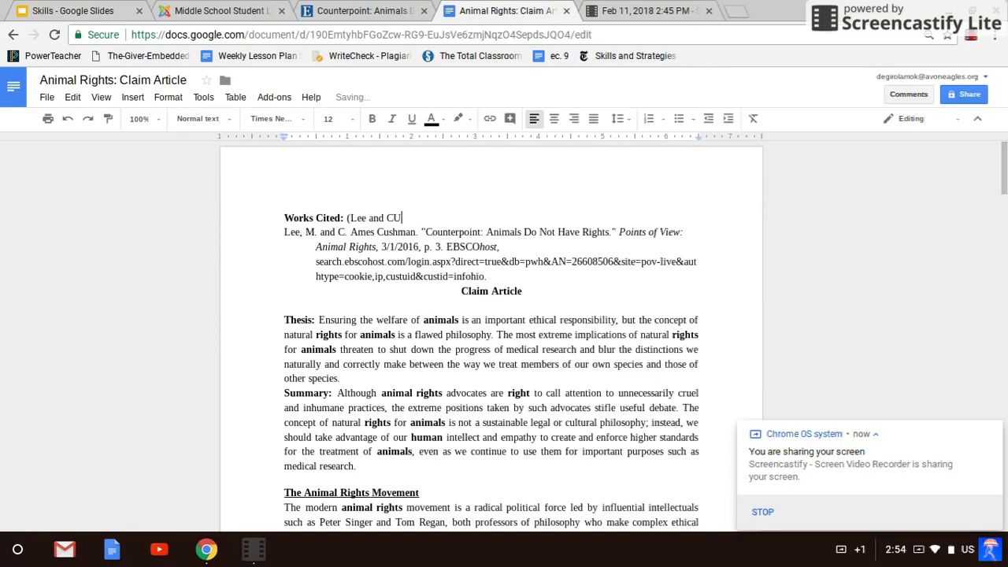
text(shman)
- Insert an empty line between the citation and the Claim Article heading
click(421, 360)
click(447, 296)
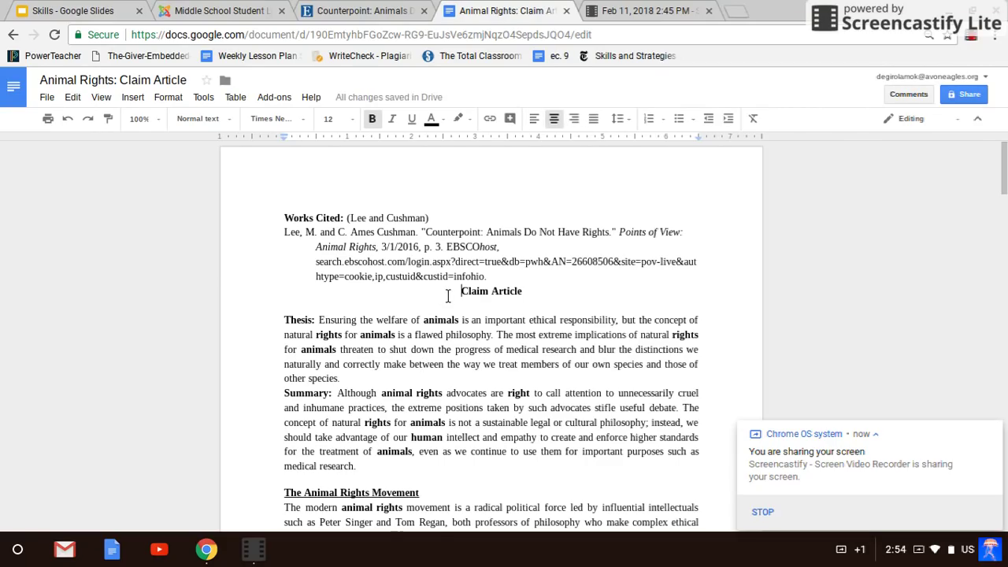
key(Return)
- Review the whole Claim Article document from the citation through the Ponder This questions
scroll(389, 262, down, 2)
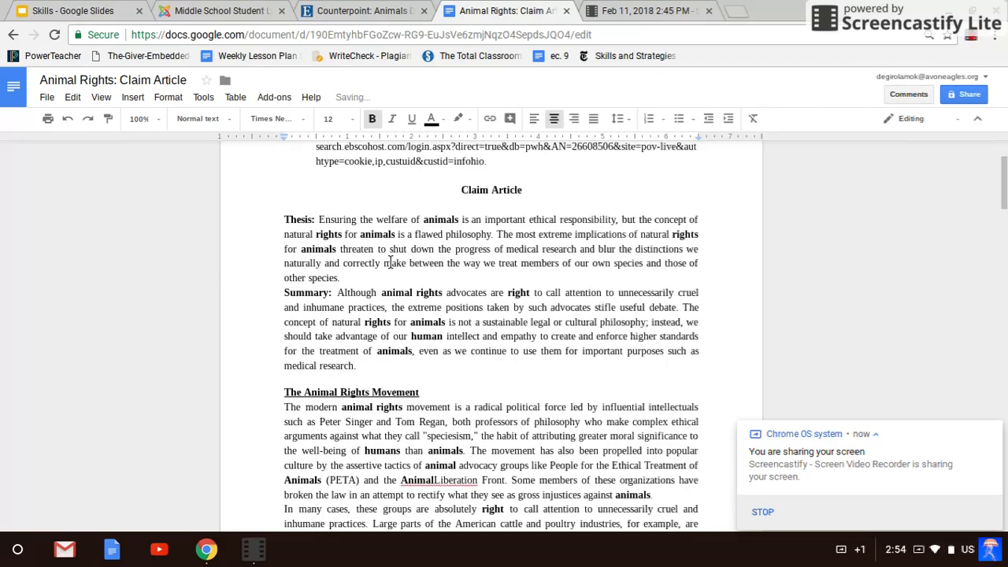
scroll(390, 260, up, 2)
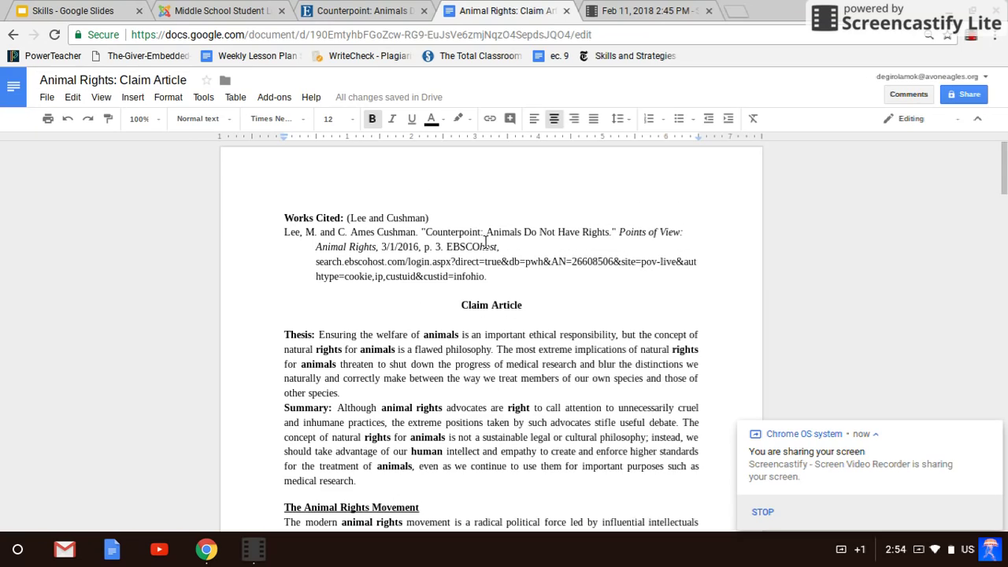
scroll(465, 236, down, 4)
scroll(464, 236, down, 18)
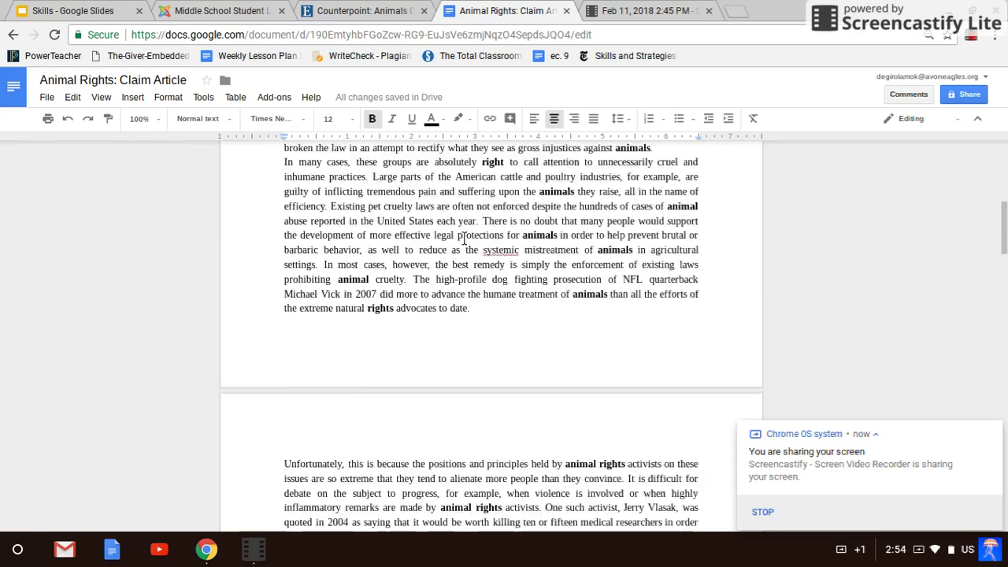
scroll(465, 236, down, 12)
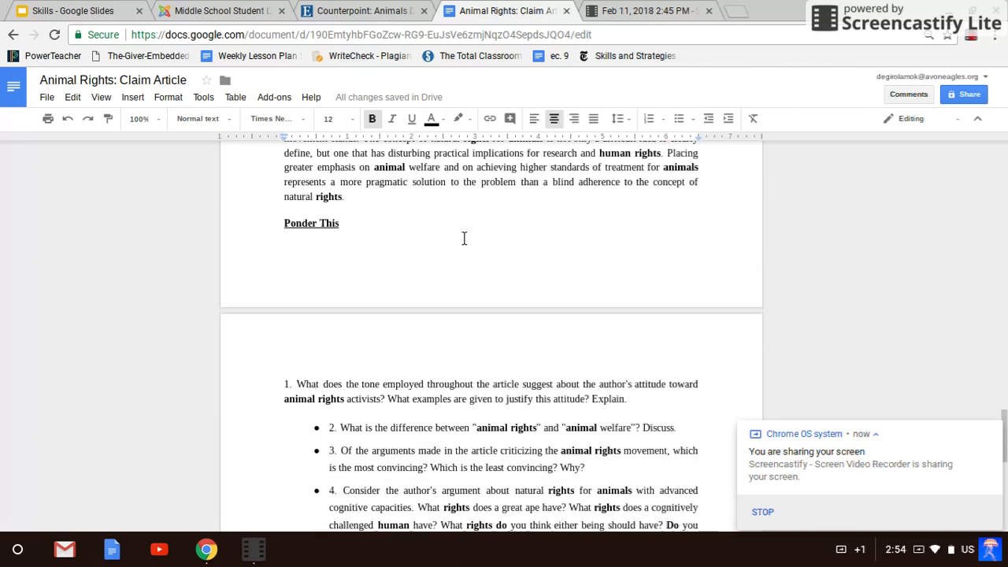
scroll(464, 236, up, 20)
scroll(464, 237, up, 20)
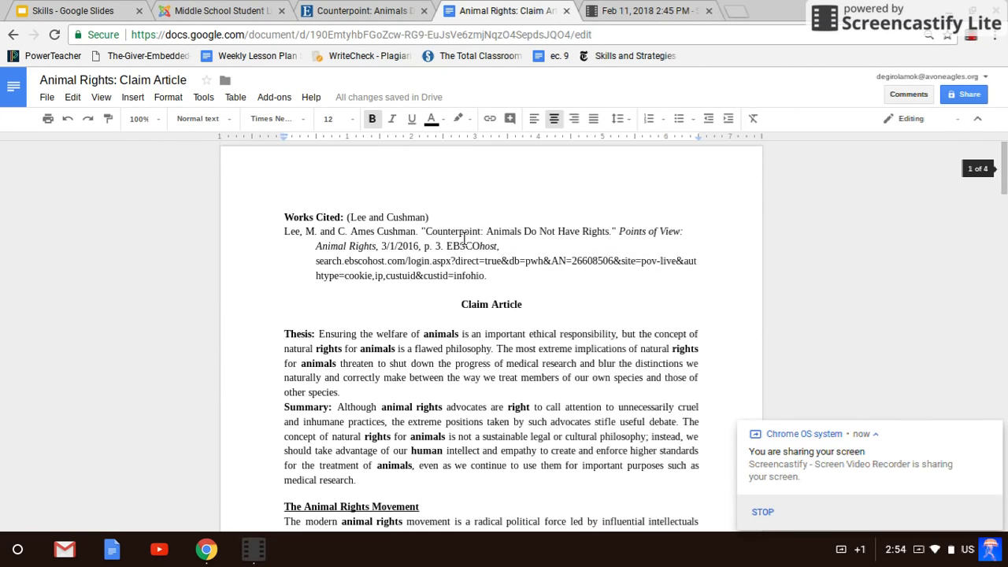
- Close the citation formats in EBSCOhost, examine the Counterpoint article and its related items, and return to the Claim Article document
click(337, 7)
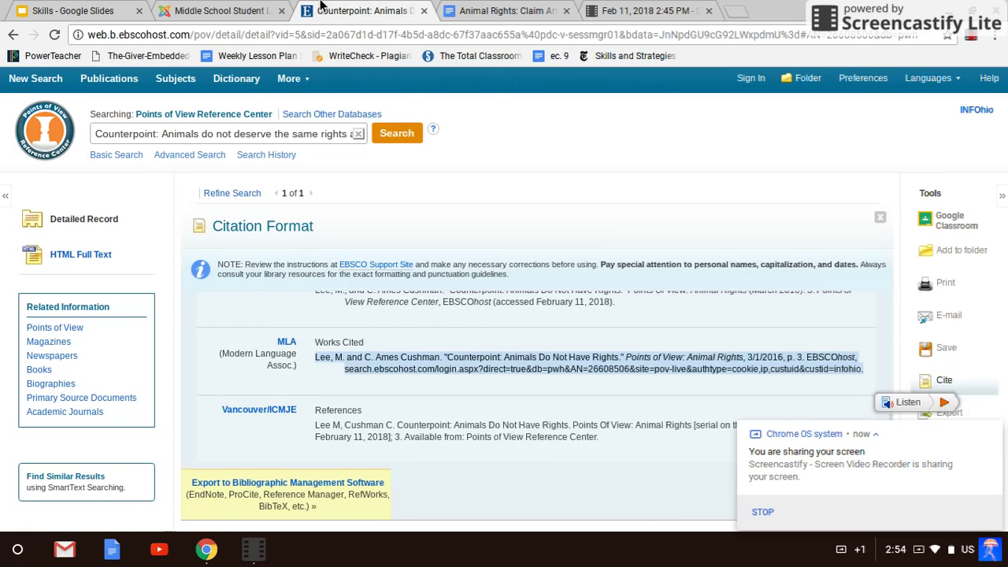
click(879, 218)
scroll(691, 266, down, 15)
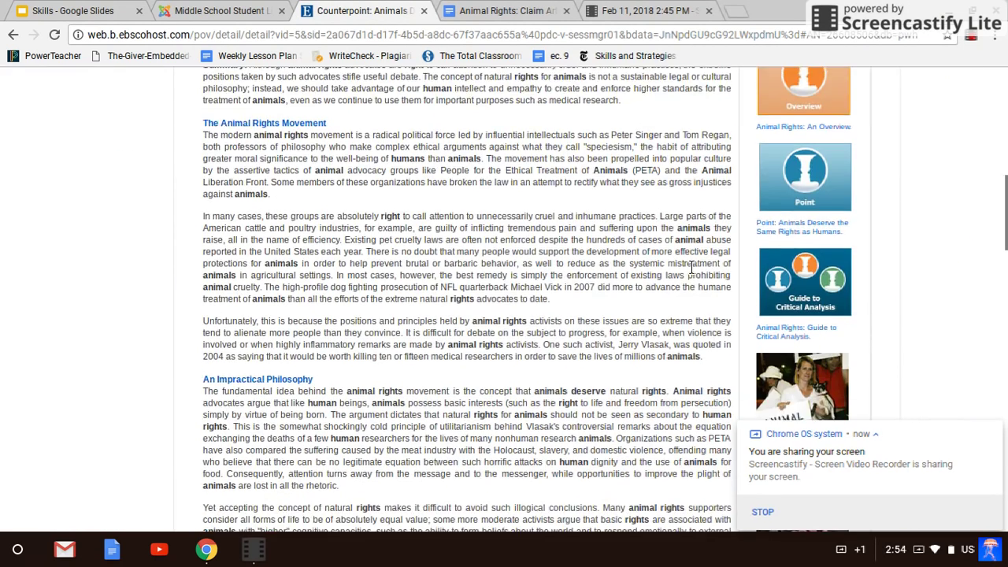
scroll(690, 266, up, 2)
scroll(690, 266, down, 2)
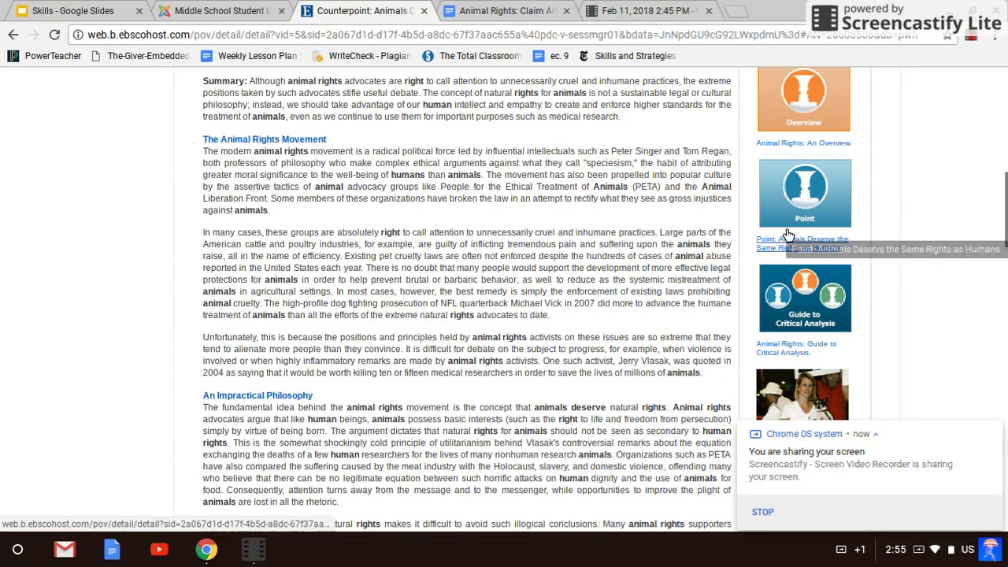
scroll(741, 224, up, 4)
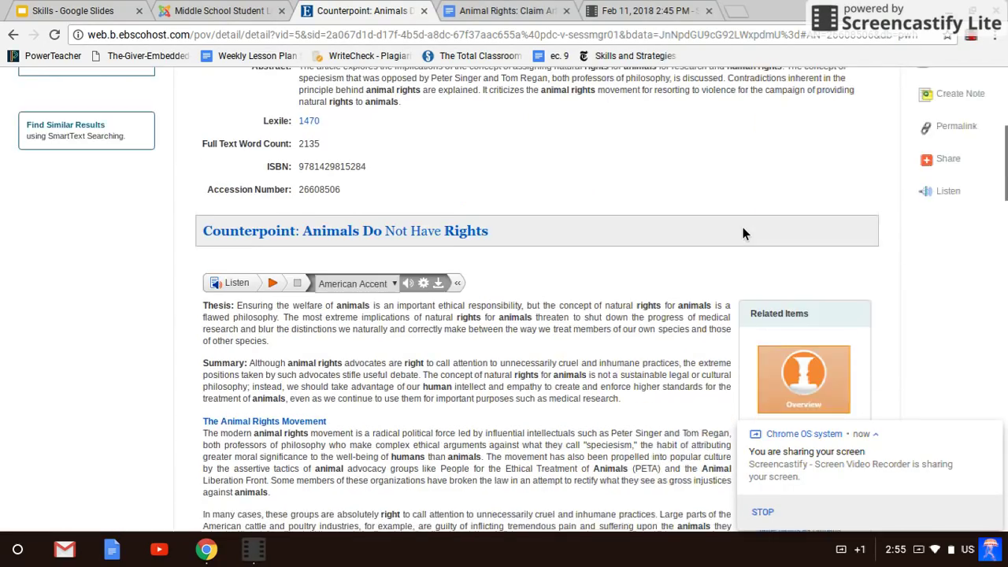
scroll(742, 228, up, 2)
scroll(741, 224, down, 1)
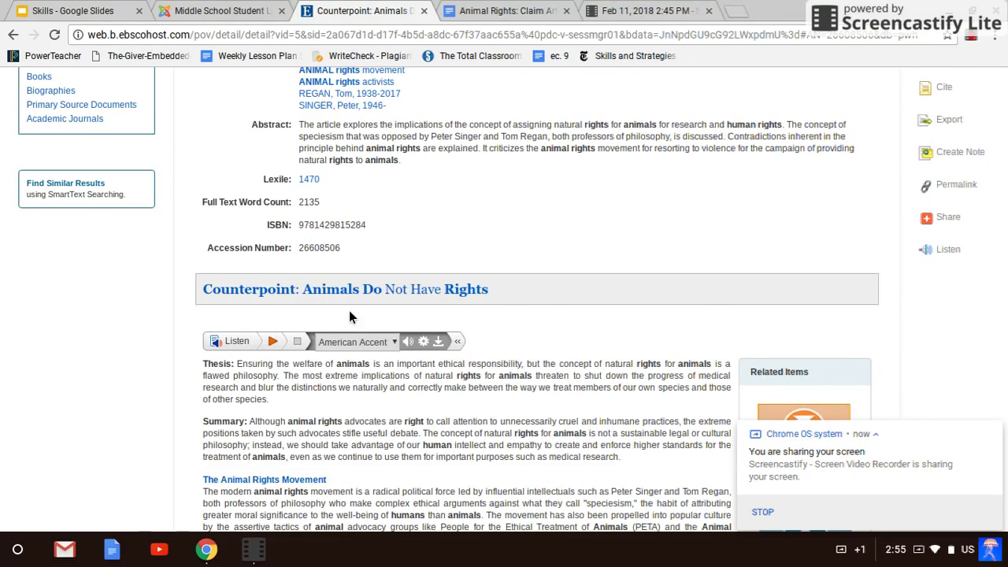
click(498, 10)
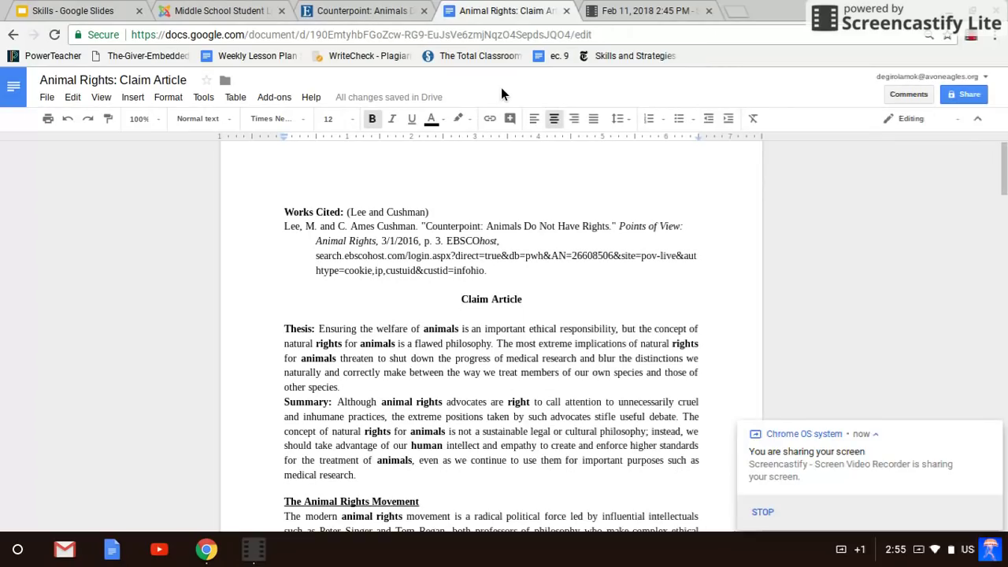